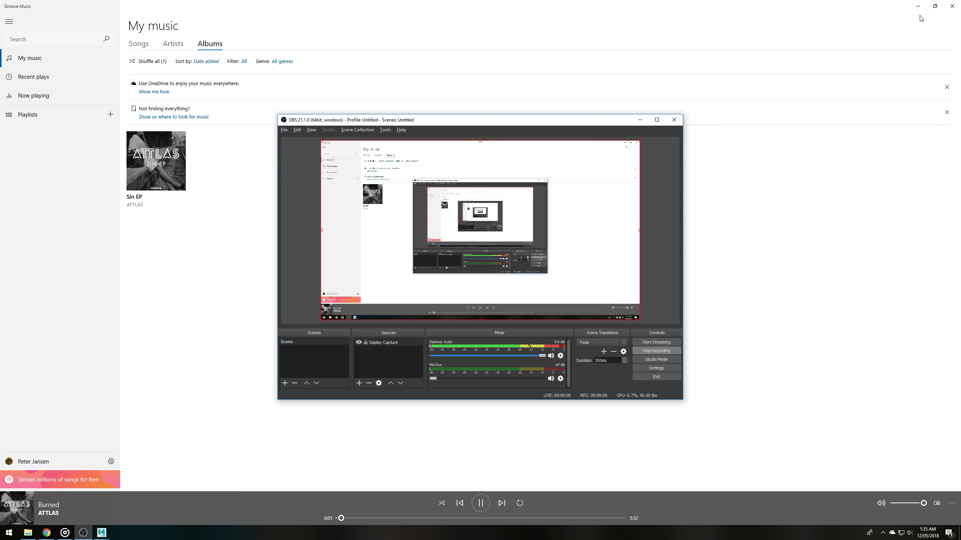
Bring up the 80.lv cloud volumes article in Chrome and select its web address
{"action": "left_click", "coordinate": [918, 6]}
{"action": "left_click", "coordinate": [776, 144]}
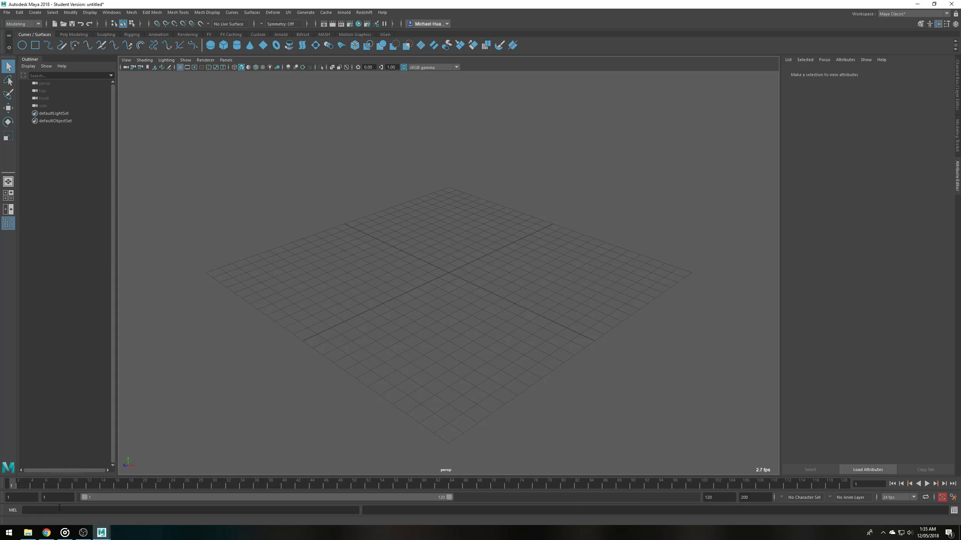
{"action": "left_click", "coordinate": [47, 533]}
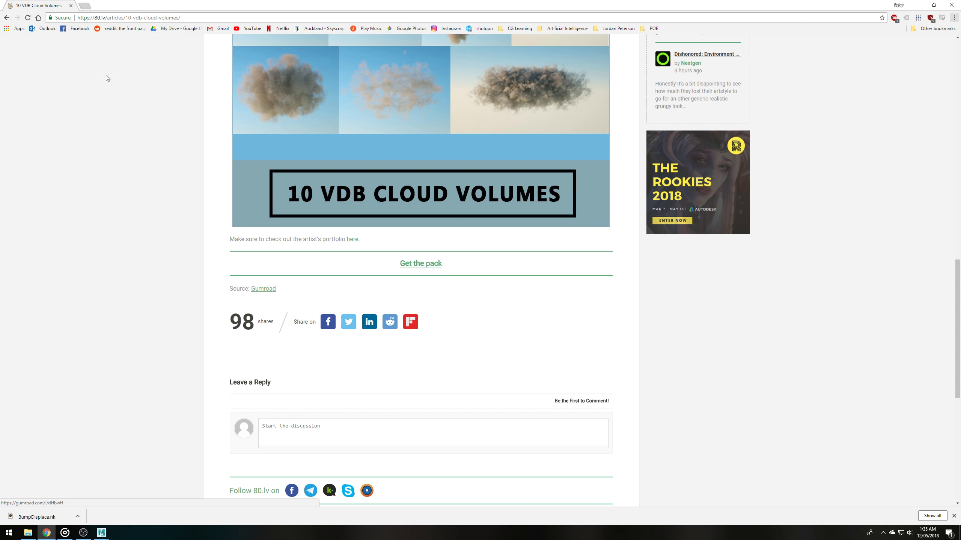
{"action": "left_click", "coordinate": [199, 17]}
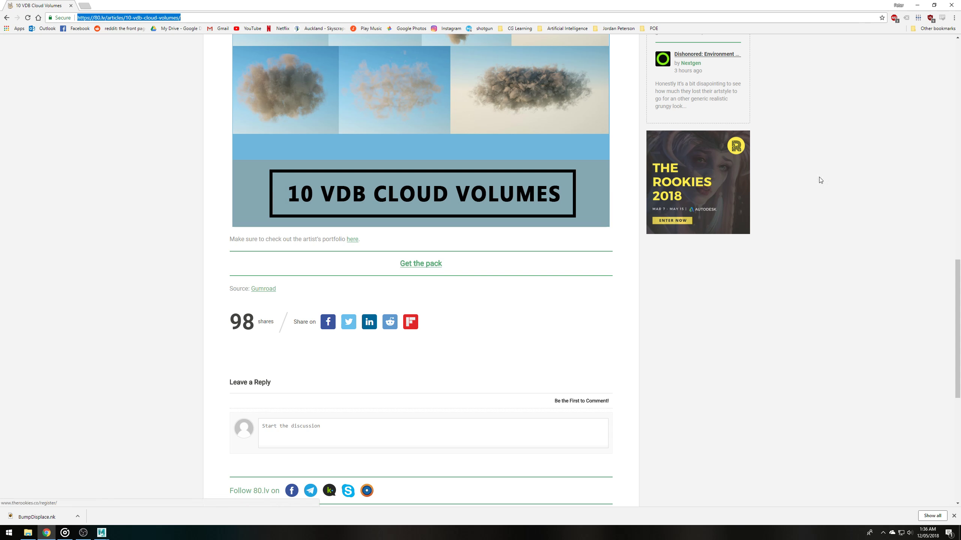
Highlight the '10 VDB Cloud Volumes' title, then scroll down to the 'Get the pack' link
{"action": "left_click_drag", "start_coordinate": [958, 323], "coordinate": [959, 139]}
{"action": "scroll", "coordinate": [878, 155], "scroll_direction": "up", "scroll_amount": 1}
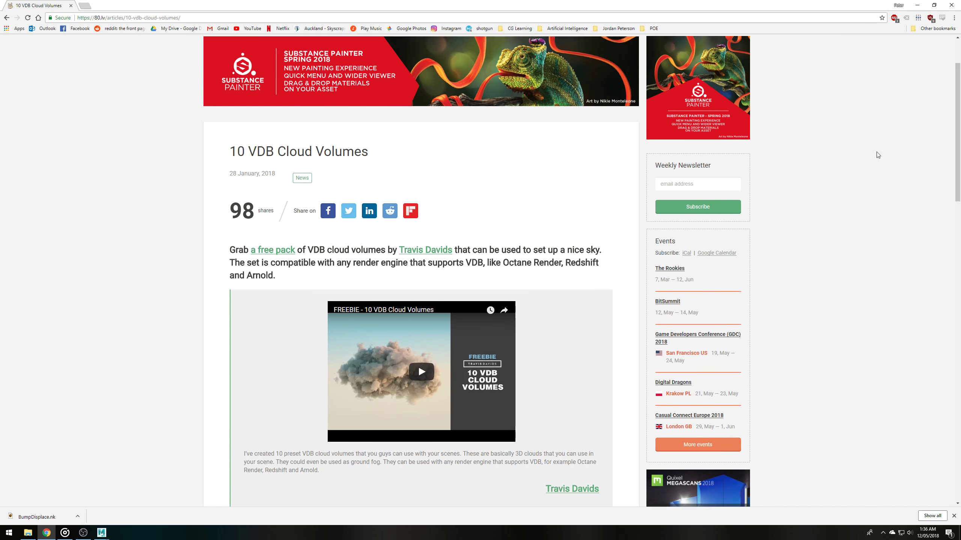
{"action": "left_click_drag", "start_coordinate": [369, 156], "coordinate": [155, 196]}
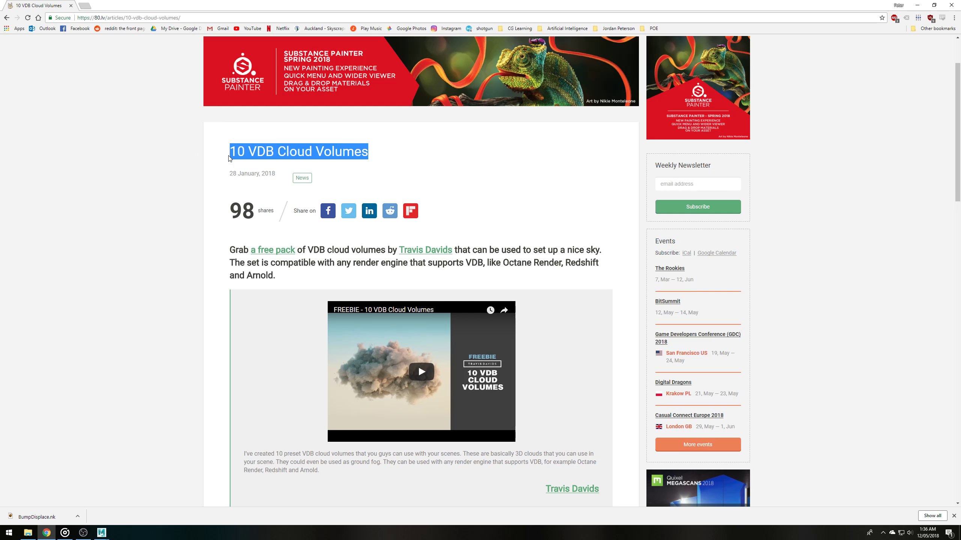
{"action": "scroll", "coordinate": [155, 196], "scroll_direction": "down", "scroll_amount": 7}
{"action": "scroll", "coordinate": [360, 237], "scroll_direction": "down", "scroll_amount": 7}
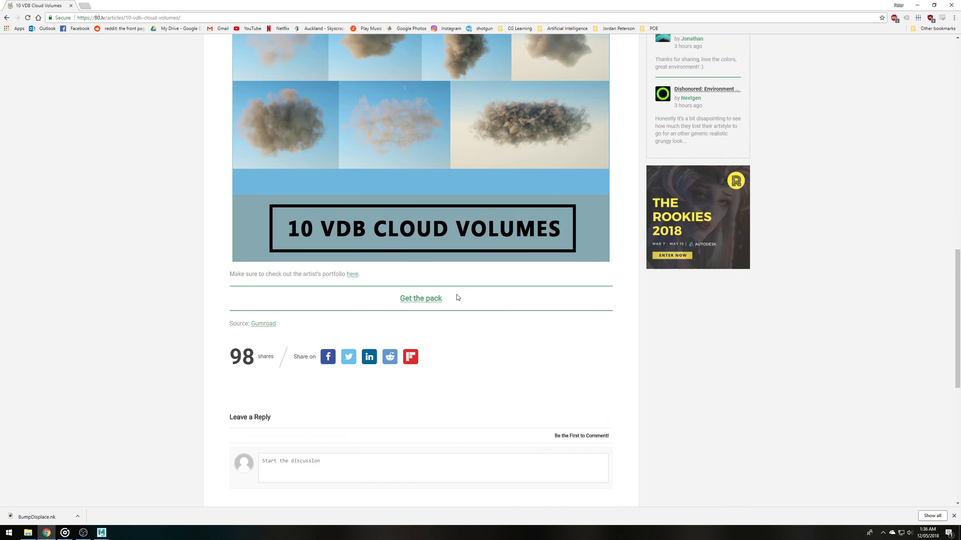
{"action": "left_click", "coordinate": [369, 299]}
Create a Redshift Volume Shape with Material in Maya
{"action": "left_click", "coordinate": [917, 5]}
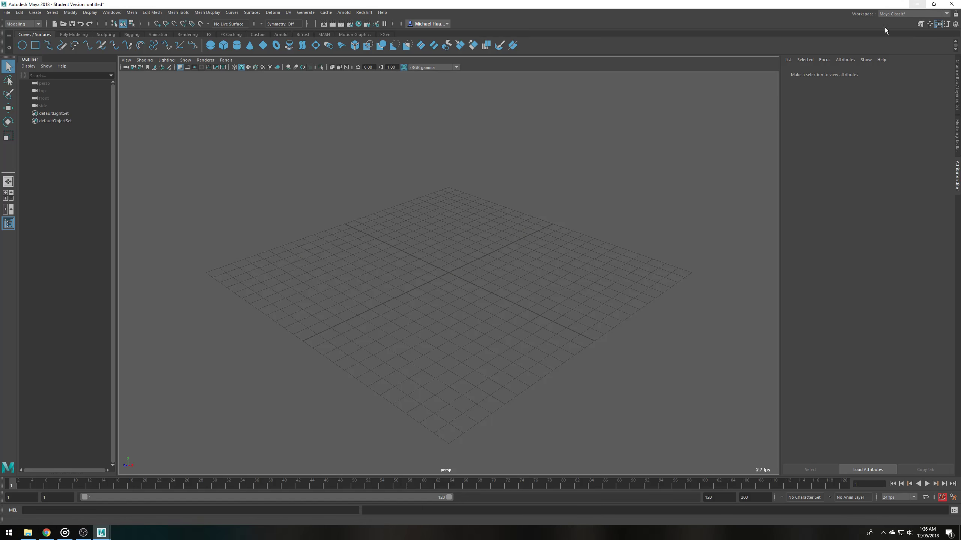
{"action": "left_click", "coordinate": [364, 12]}
{"action": "mouse_move", "coordinate": [371, 58]}
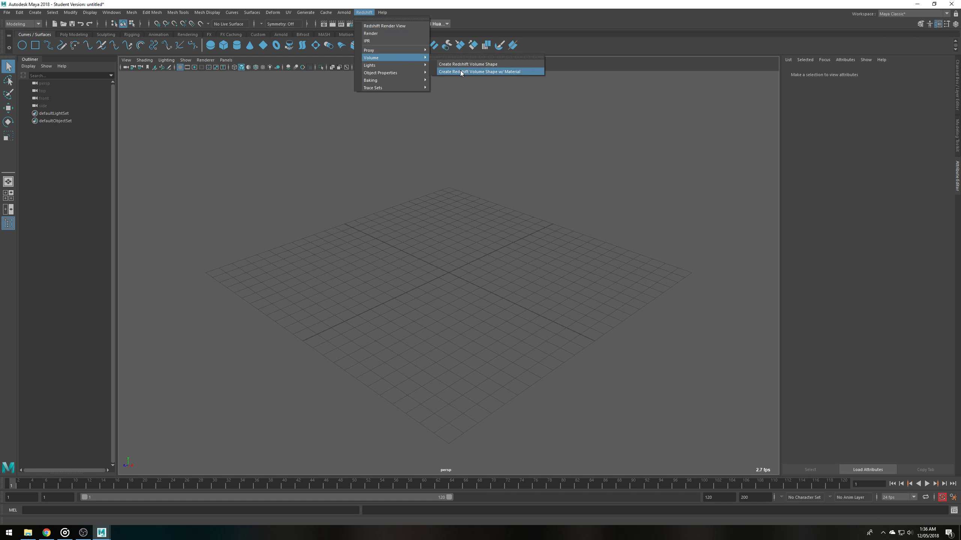
{"action": "left_click", "coordinate": [461, 71]}
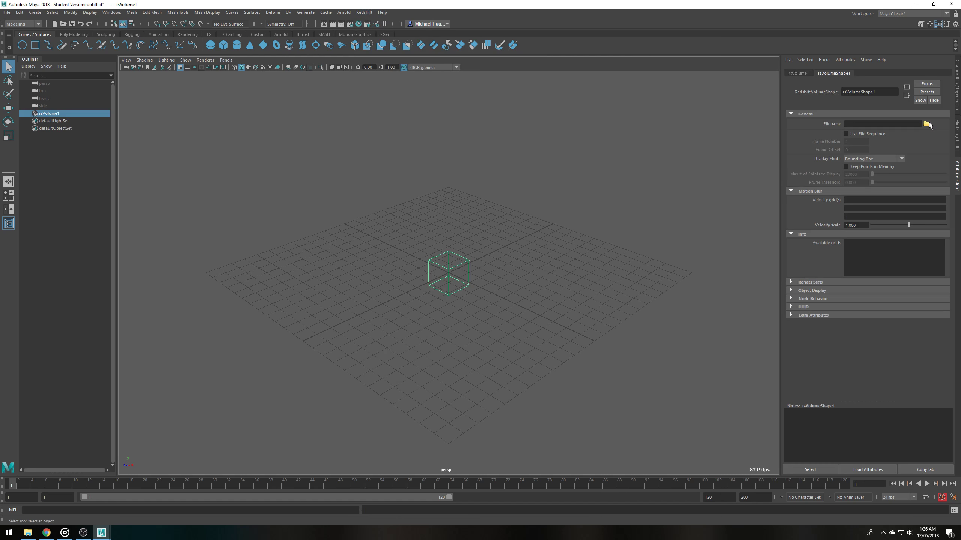
Load vdbcloud_100_standardpuffycloud0.vdb from the cloud pack folder into the volume's Filename
{"action": "left_click", "coordinate": [926, 123]}
{"action": "left_click", "coordinate": [28, 532]}
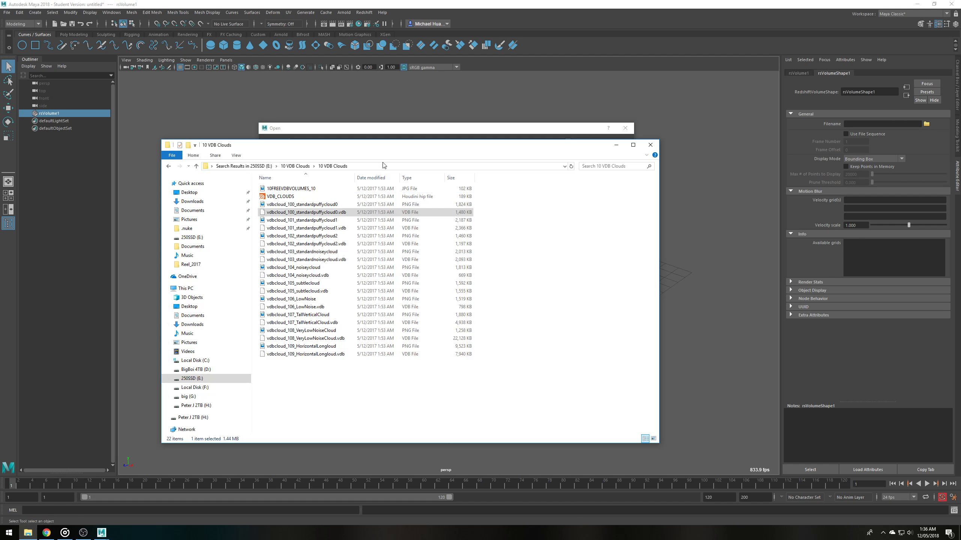
{"action": "left_click", "coordinate": [356, 167]}
{"action": "key", "text": "ctrl+c"}
{"action": "left_click", "coordinate": [356, 130]}
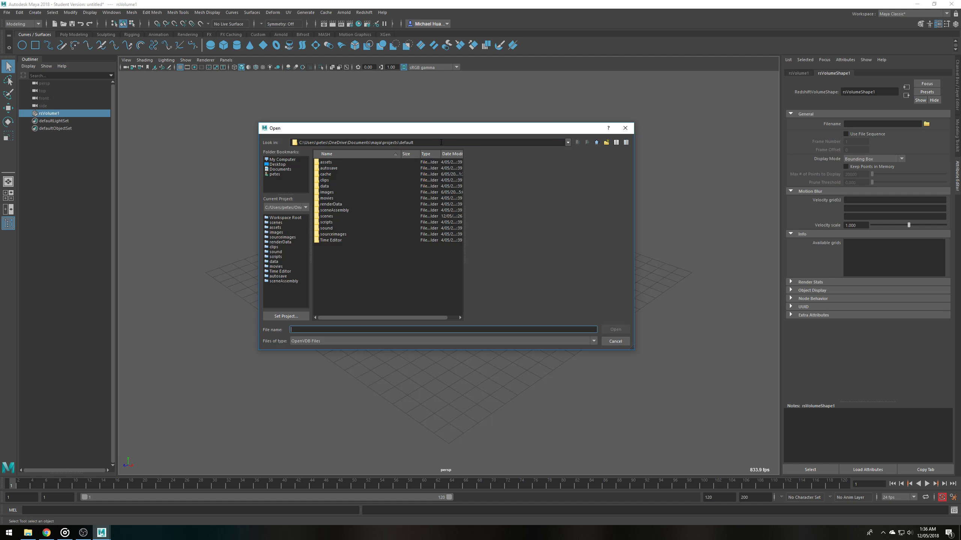
{"action": "left_click", "coordinate": [416, 142]}
{"action": "key", "text": "ctrl+v"}
{"action": "key", "text": "Return"}
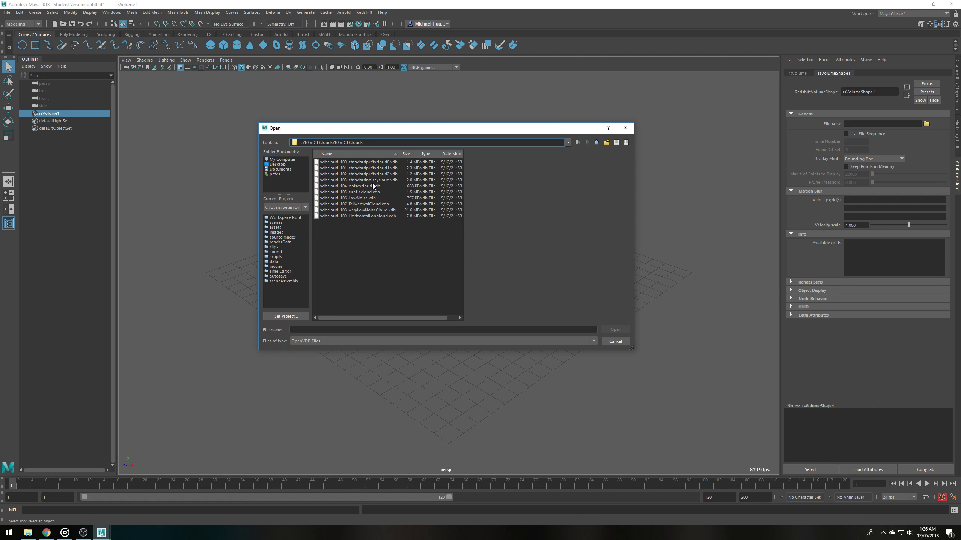
{"action": "left_click", "coordinate": [365, 162]}
{"action": "left_click", "coordinate": [616, 329]}
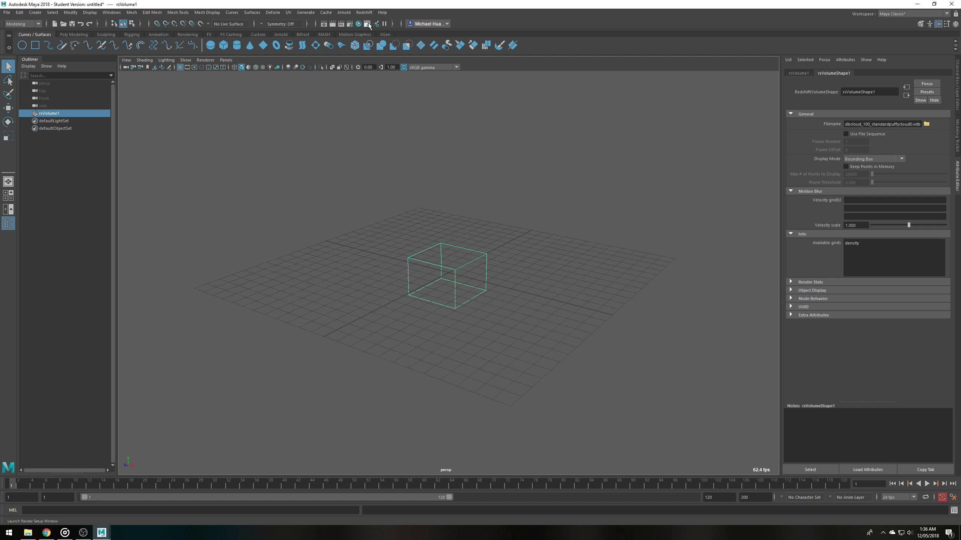
Set Render Using to Redshift in Render Settings
{"action": "left_click", "coordinate": [349, 24]}
{"action": "left_click", "coordinate": [563, 135]}
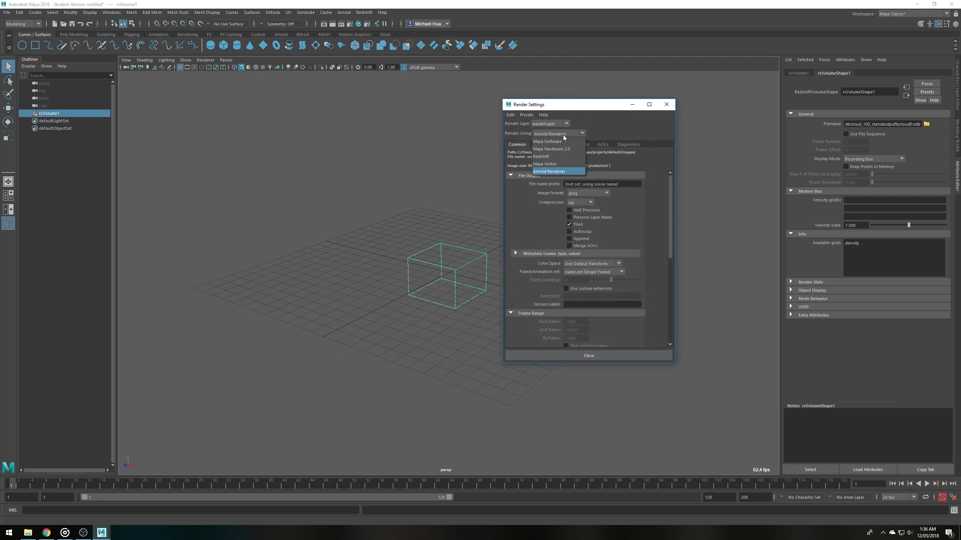
{"action": "left_click", "coordinate": [556, 156]}
Create a Redshift Physical Sun & Sky from the Output settings
{"action": "left_click", "coordinate": [541, 144]}
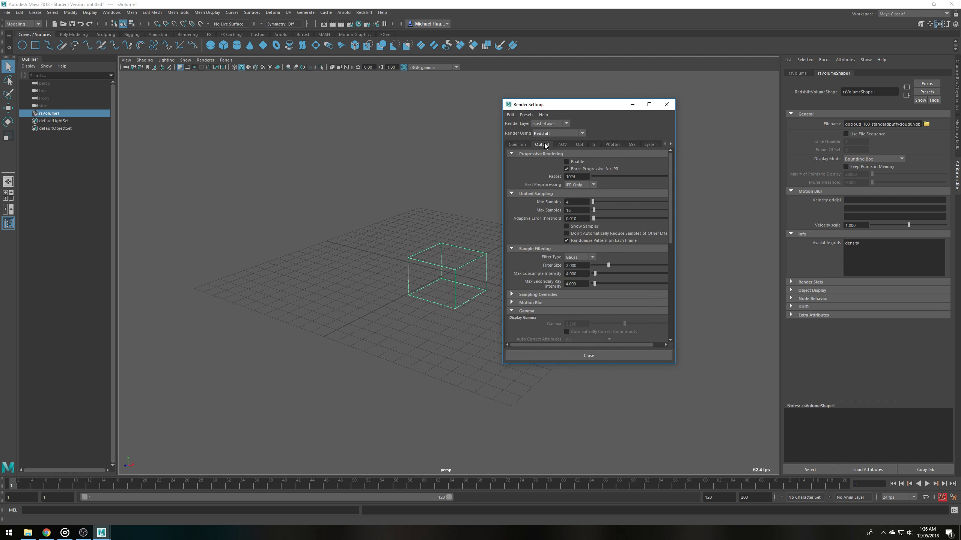
{"action": "scroll", "coordinate": [537, 269], "scroll_direction": "down", "scroll_amount": 3}
{"action": "scroll", "coordinate": [537, 268], "scroll_direction": "down", "scroll_amount": 5}
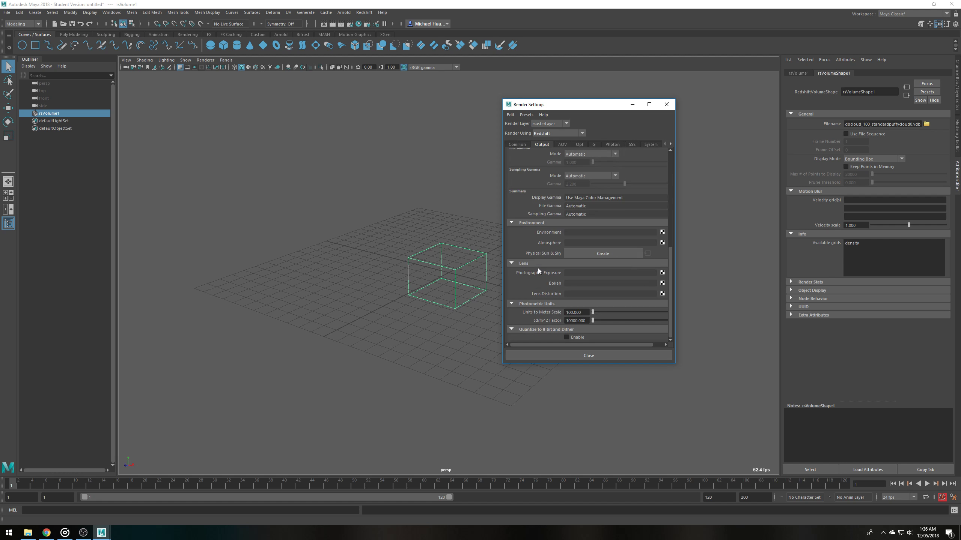
{"action": "left_click", "coordinate": [631, 251]}
{"action": "left_click", "coordinate": [666, 104]}
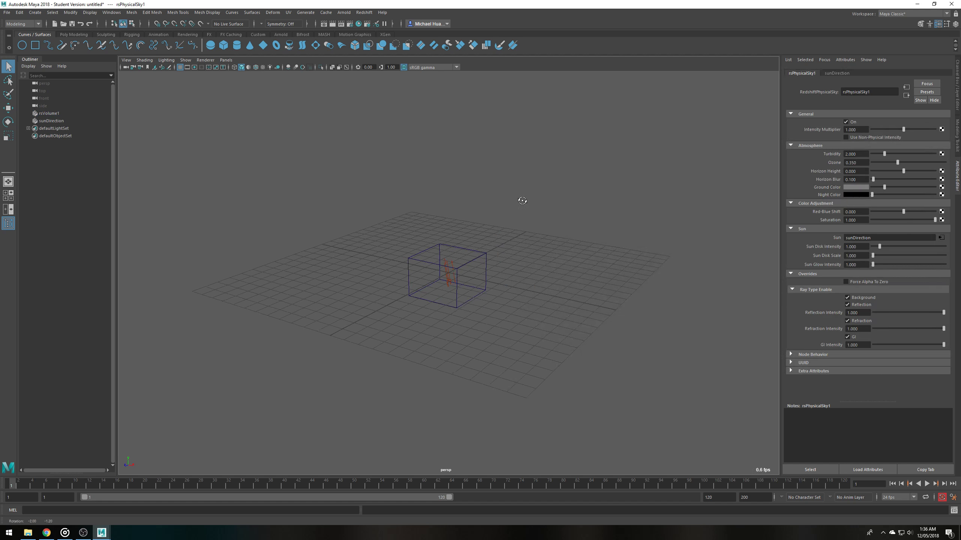
{"action": "left_click_drag", "start_coordinate": [521, 199], "coordinate": [626, 228], "text": "alt"}
{"action": "left_click", "coordinate": [364, 13]}
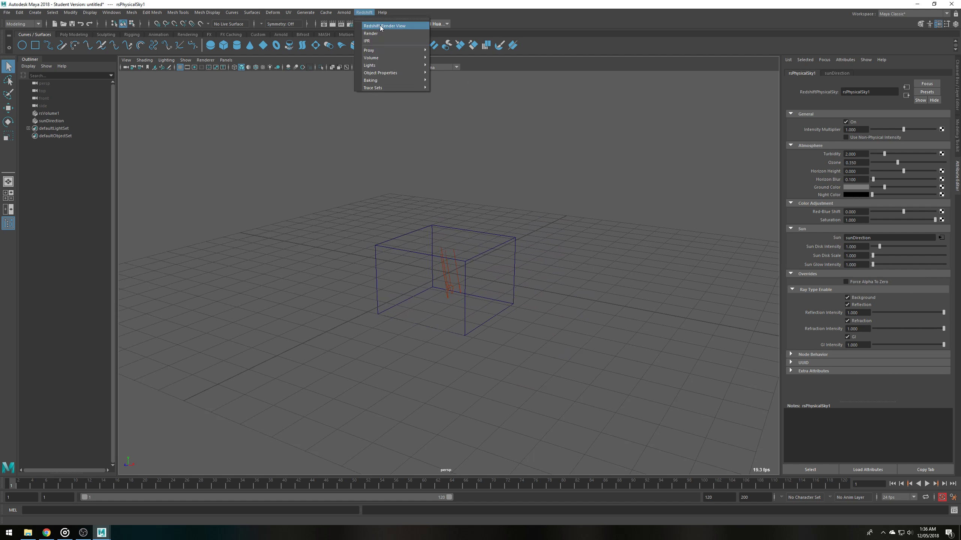
Start a render of the cloud in the Redshift Render View
{"action": "left_click", "coordinate": [380, 27]}
{"action": "mouse_move", "coordinate": [476, 102]}
{"action": "left_mouse_down"}
{"action": "mouse_move", "coordinate": [420, 118]}
{"action": "mouse_move", "coordinate": [215, 124]}
{"action": "left_mouse_up"}
{"action": "left_click", "coordinate": [217, 134]}
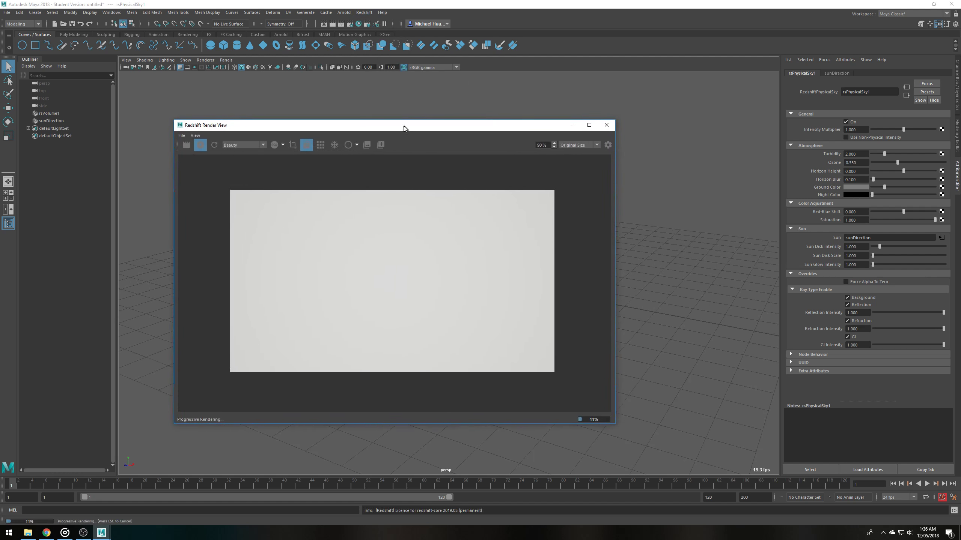
Assign a new volume material, rsVolume2, to rsVolume1 using density as the scatter channel
{"action": "left_click", "coordinate": [478, 241]}
{"action": "right_click", "coordinate": [538, 280]}
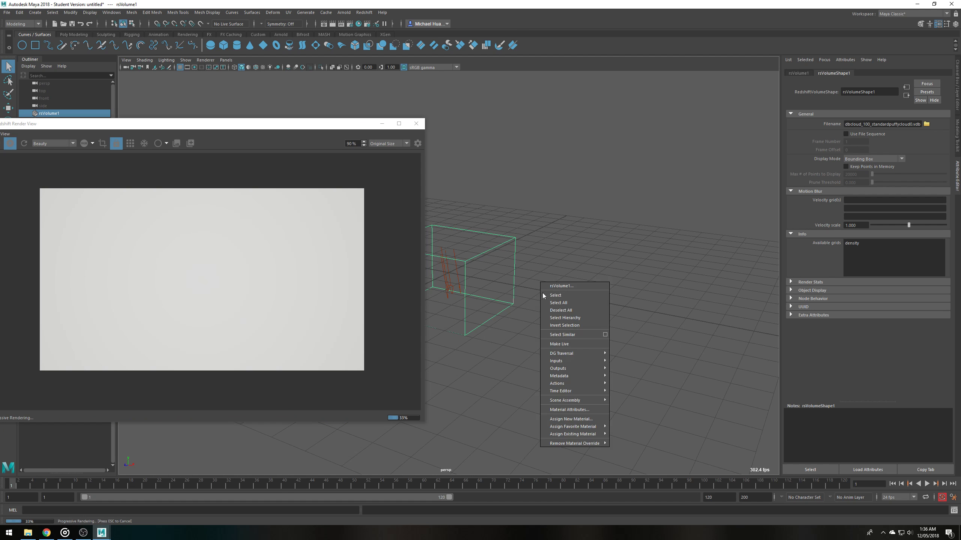
{"action": "left_click", "coordinate": [568, 409]}
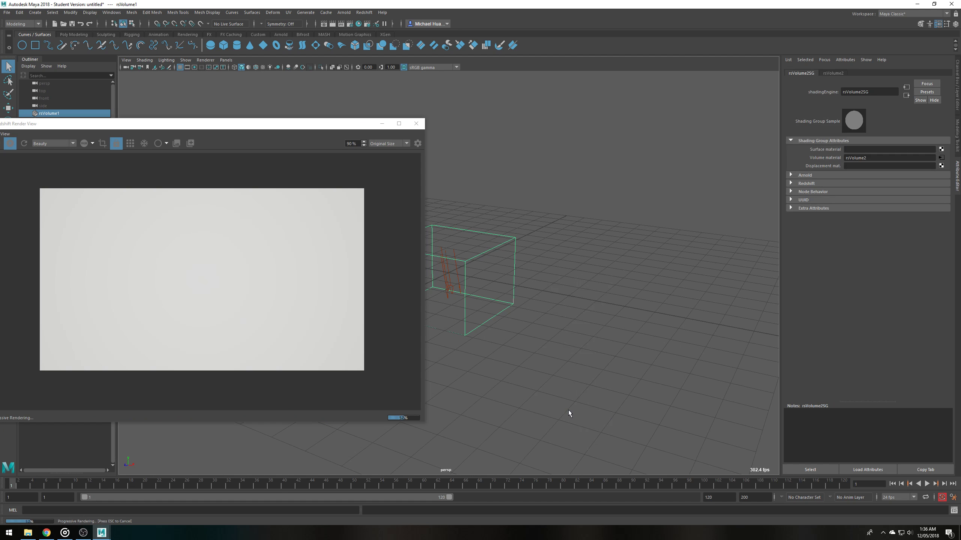
{"action": "left_click", "coordinate": [941, 158]}
{"action": "type", "text": "de"}
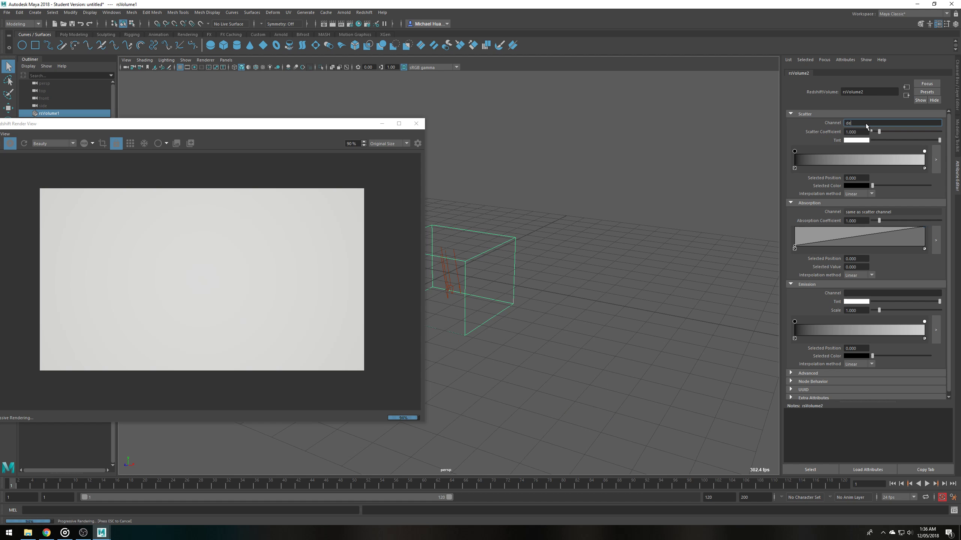
{"action": "type", "text": "nsity"}
{"action": "key", "text": "Return"}
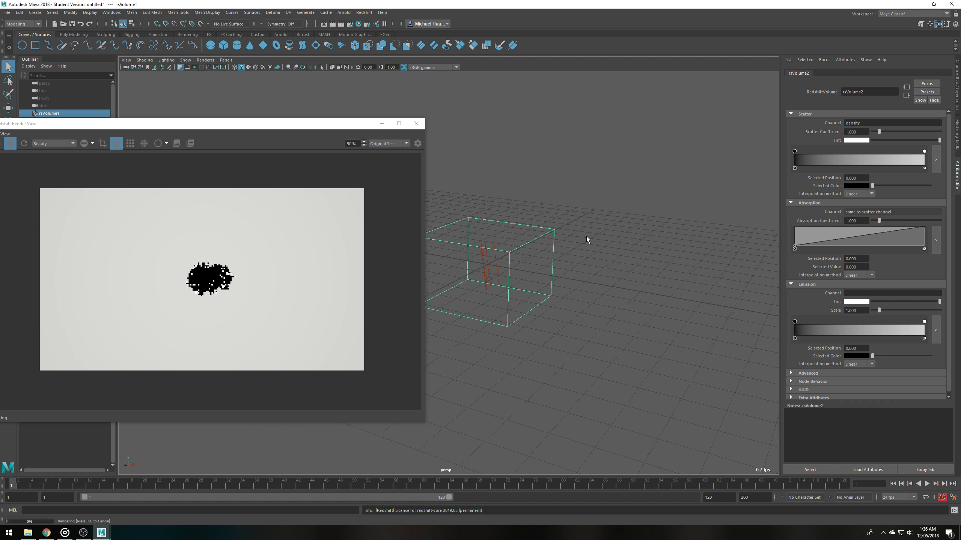
Turn off the sky background and set the sun's volume contribution to 1
{"action": "left_click", "coordinate": [494, 263]}
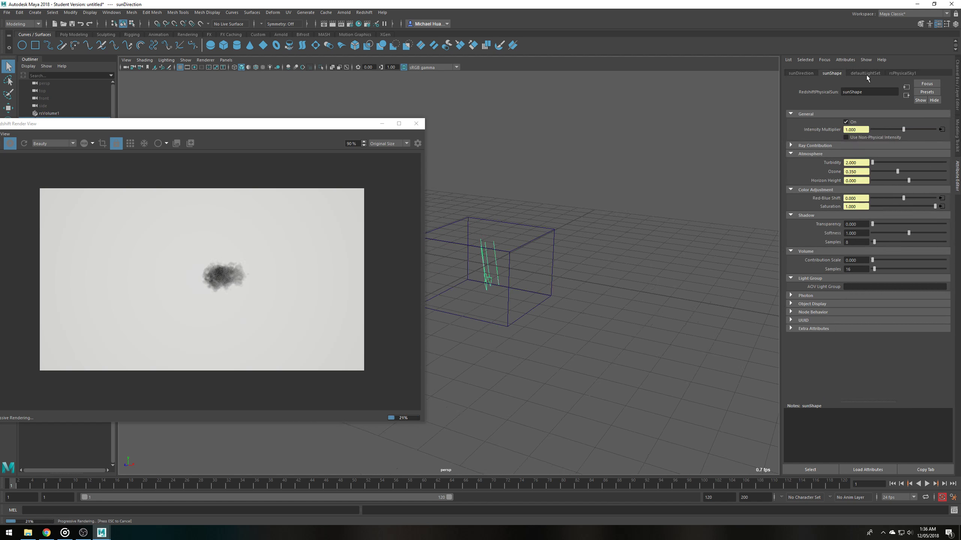
{"action": "left_click", "coordinate": [902, 73]}
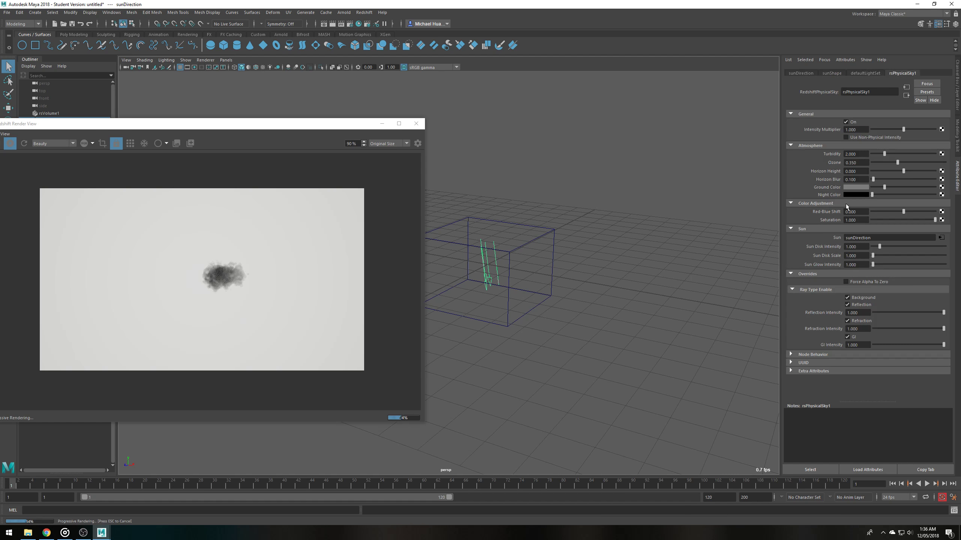
{"action": "left_click", "coordinate": [849, 299]}
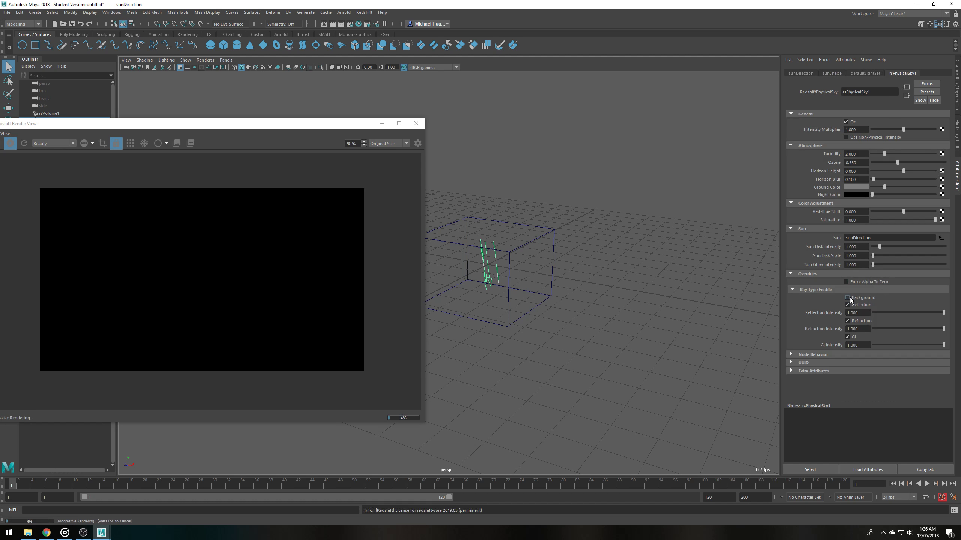
{"action": "left_click", "coordinate": [827, 73]}
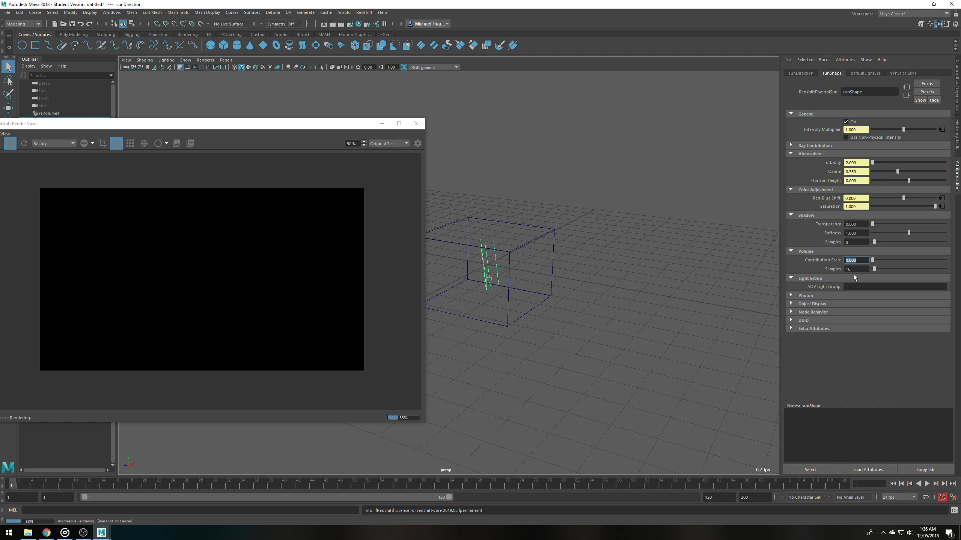
{"action": "type", "text": "1"}
{"action": "key", "text": "Return"}
{"action": "mouse_move", "coordinate": [418, 211]}
{"action": "right_mouse_down", "text": "alt"}
{"action": "mouse_move", "coordinate": [755, 262]}
{"action": "mouse_move", "coordinate": [515, 262]}
{"action": "mouse_move", "coordinate": [750, 268]}
{"action": "mouse_move", "coordinate": [519, 268]}
{"action": "mouse_move", "coordinate": [542, 257]}
{"action": "right_mouse_up", "text": "alt"}
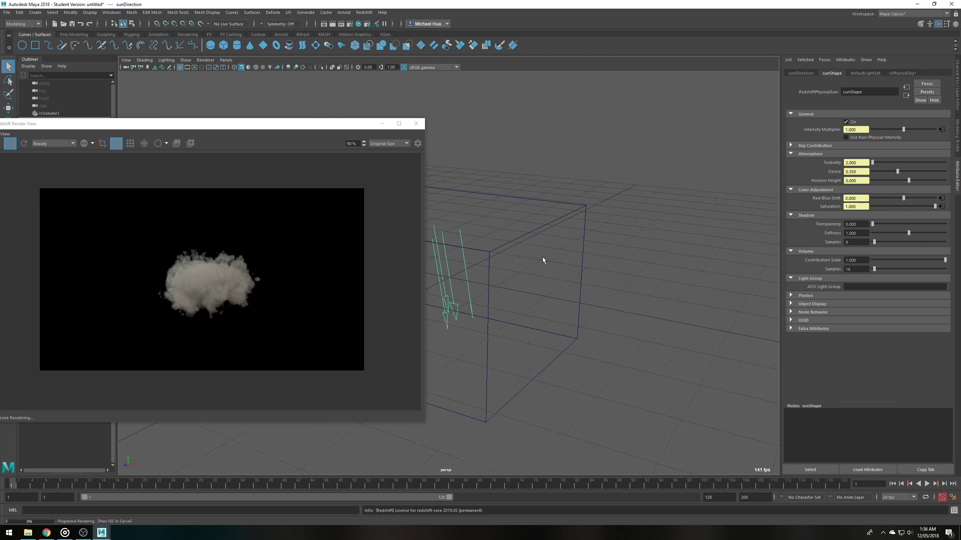
{"action": "left_click", "coordinate": [421, 125]}
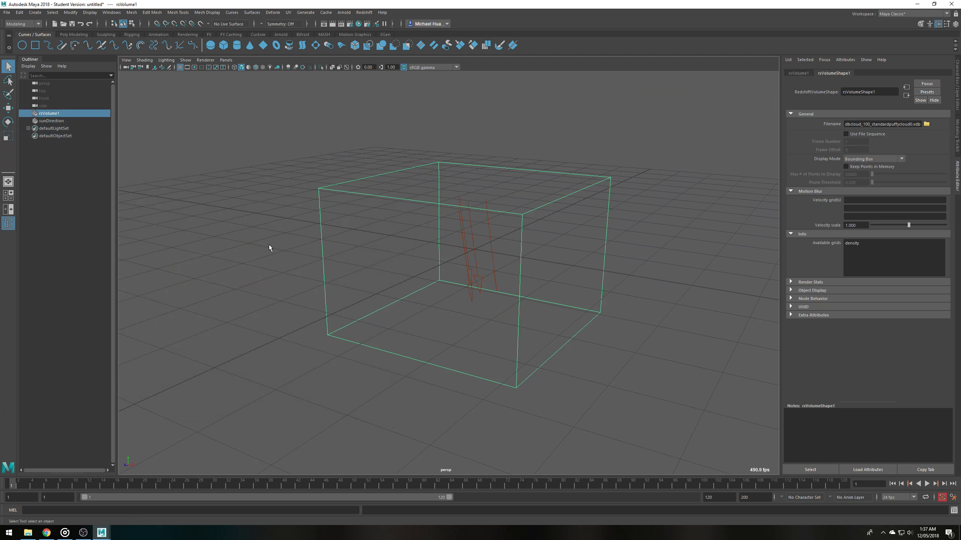
Export the cloud volume as a Redshift proxy, replacing the existing cloud.rs
{"action": "left_click", "coordinate": [364, 12]}
{"action": "mouse_move", "coordinate": [391, 49]}
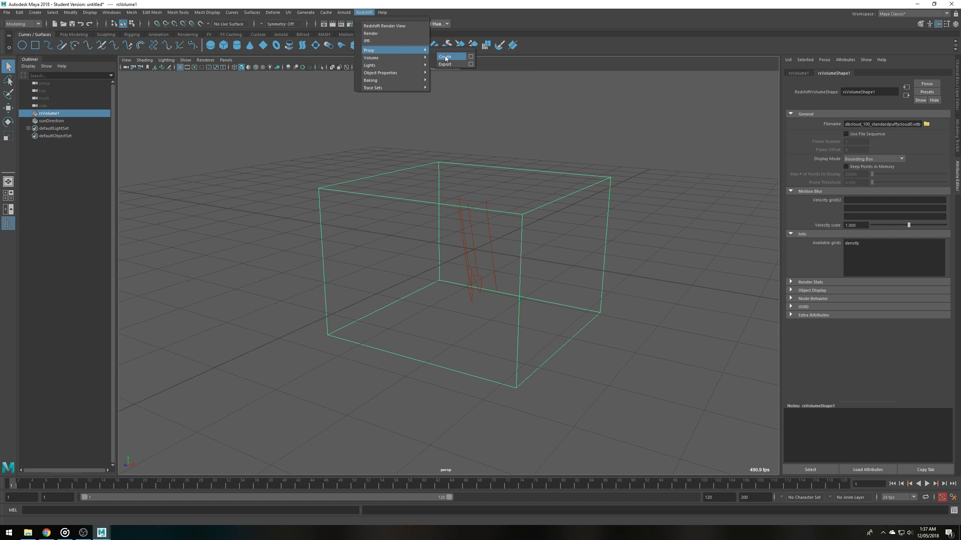
{"action": "left_click", "coordinate": [445, 64]}
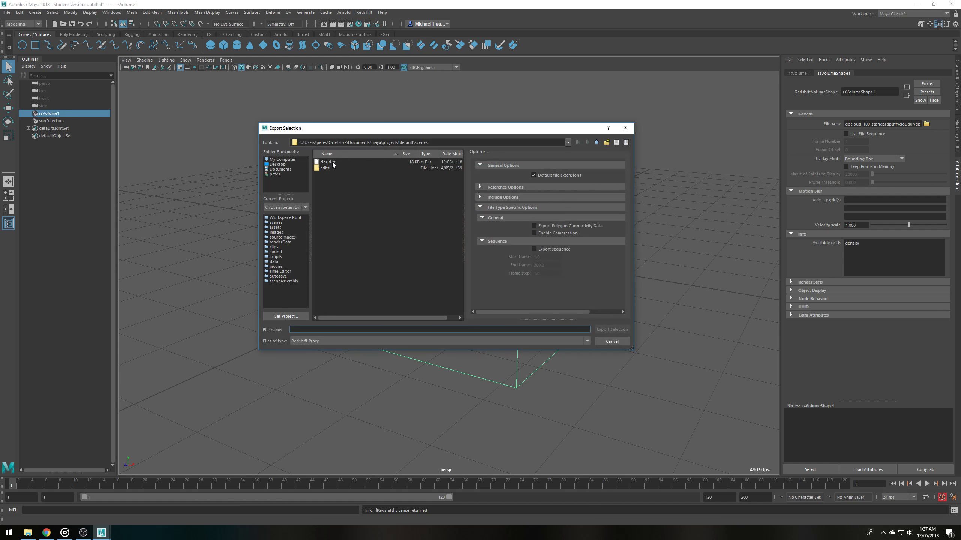
{"action": "left_click", "coordinate": [333, 163]}
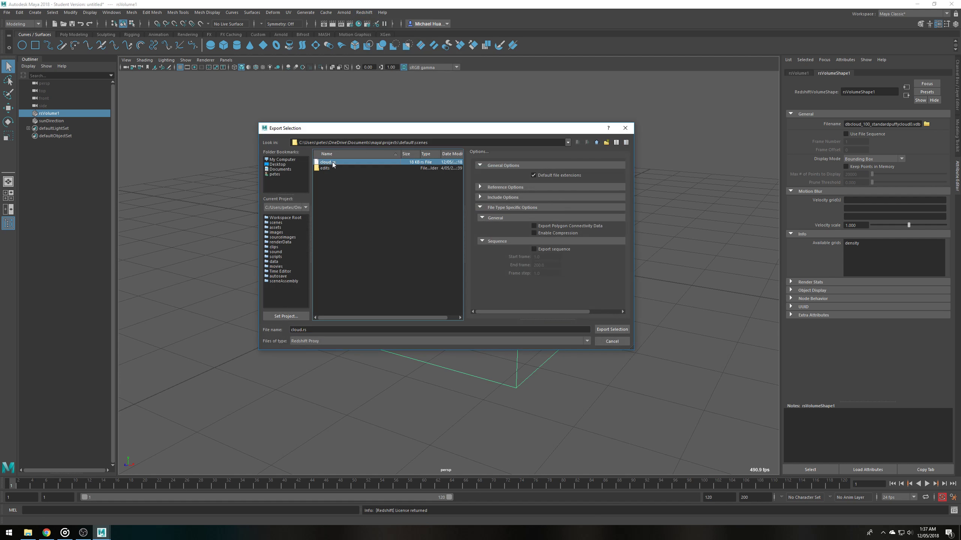
{"action": "left_click", "coordinate": [622, 329]}
{"action": "left_click", "coordinate": [425, 249]}
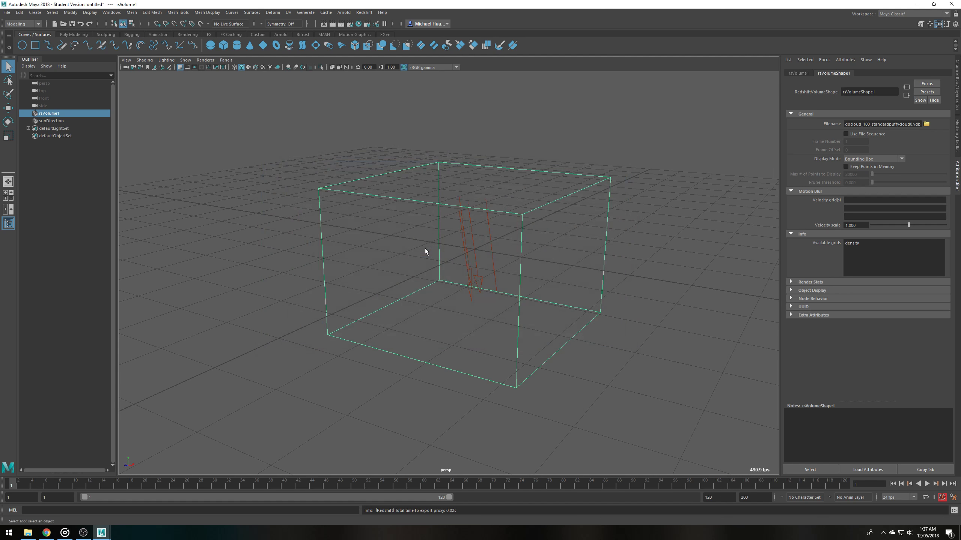
Hide the original cloud volume rsVolume1 from the viewport
{"action": "left_click", "coordinate": [304, 281]}
{"action": "left_click", "coordinate": [327, 254]}
{"action": "key", "text": "h"}
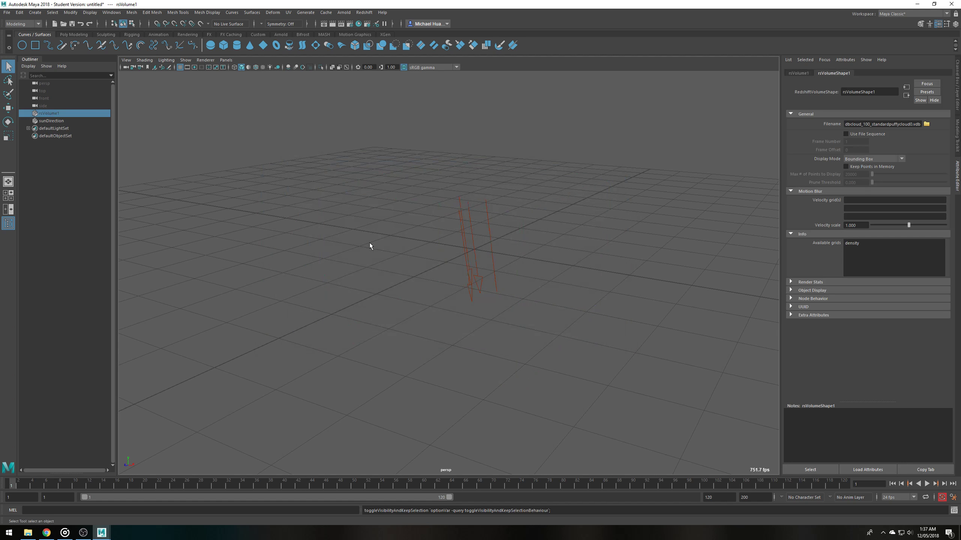
{"action": "left_click", "coordinate": [382, 13]}
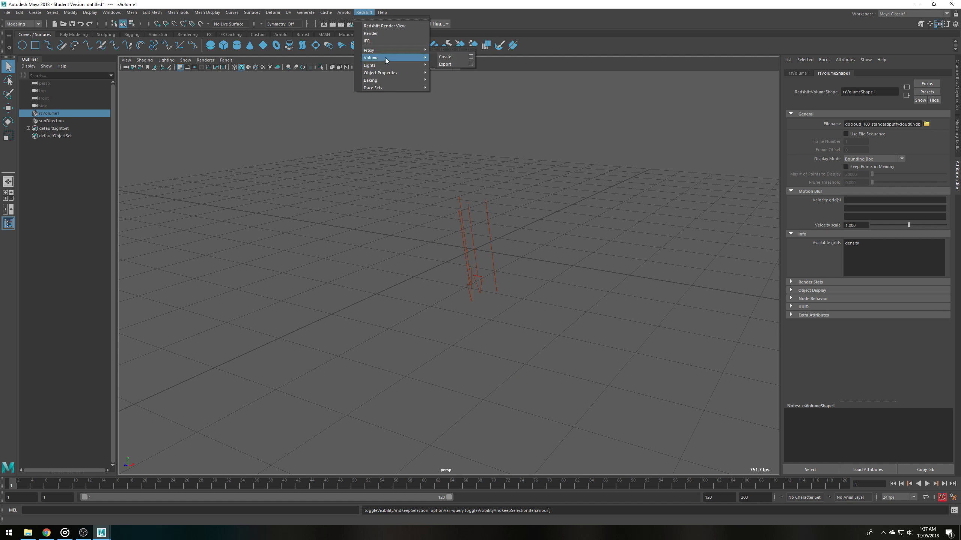
{"action": "left_click", "coordinate": [259, 229]}
{"action": "left_click", "coordinate": [373, 13]}
{"action": "mouse_move", "coordinate": [391, 57]}
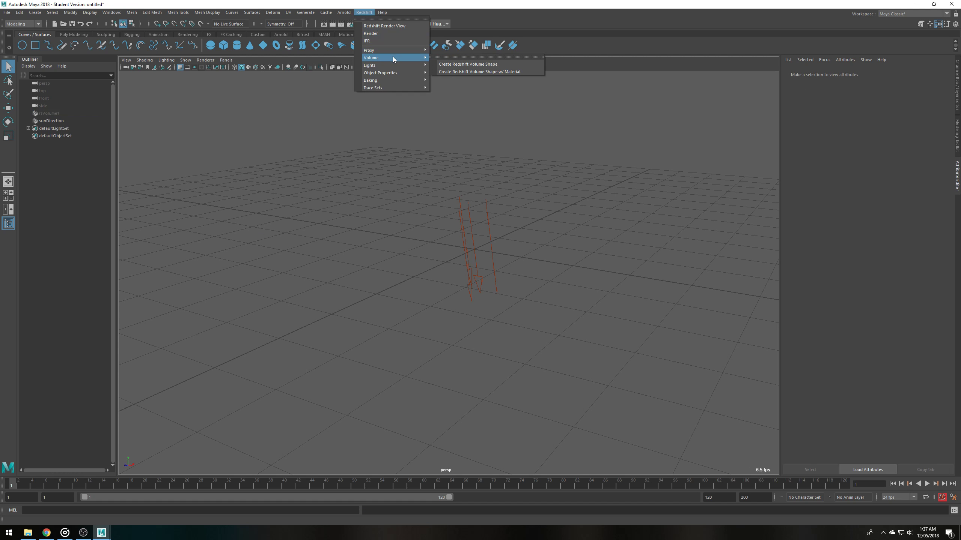
Create a Redshift proxy placeholder that loads scenes/cloud.rs
{"action": "left_click", "coordinate": [454, 60]}
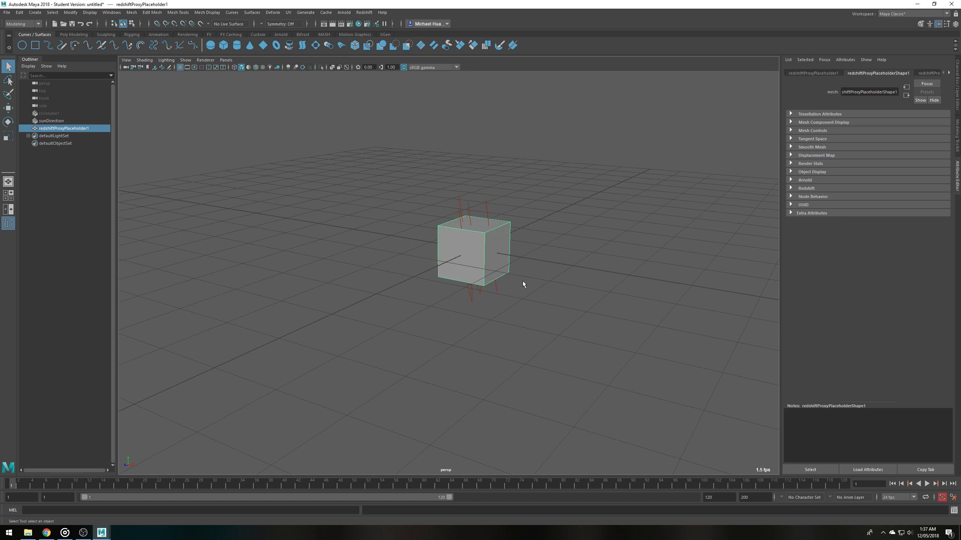
{"action": "left_click", "coordinate": [925, 73]}
{"action": "left_click", "coordinate": [926, 124]}
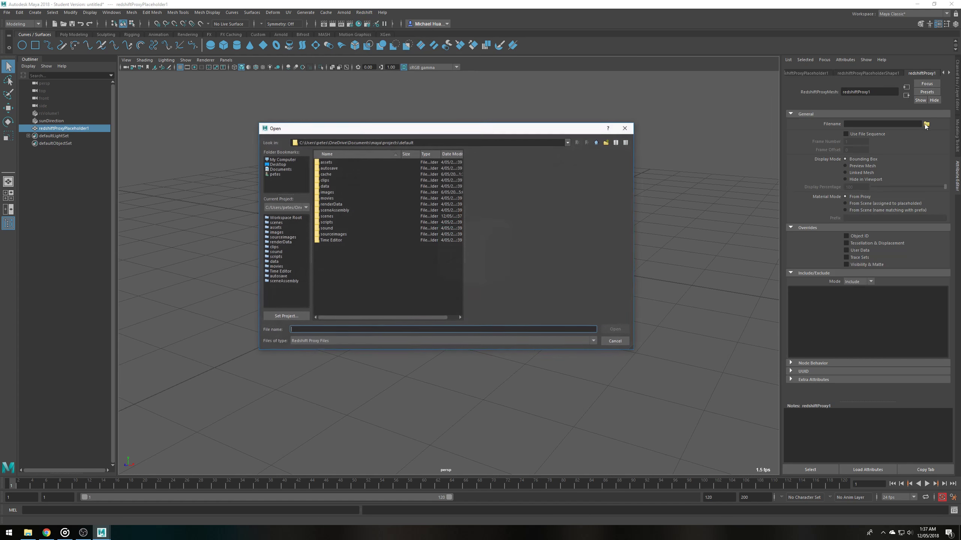
{"action": "double_click", "coordinate": [328, 217]}
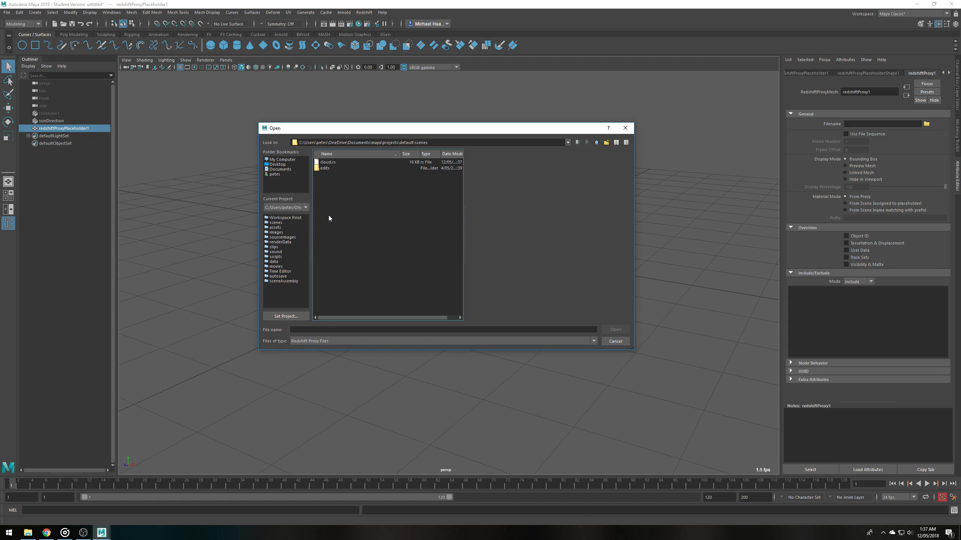
{"action": "left_click", "coordinate": [326, 163]}
{"action": "left_click", "coordinate": [621, 331]}
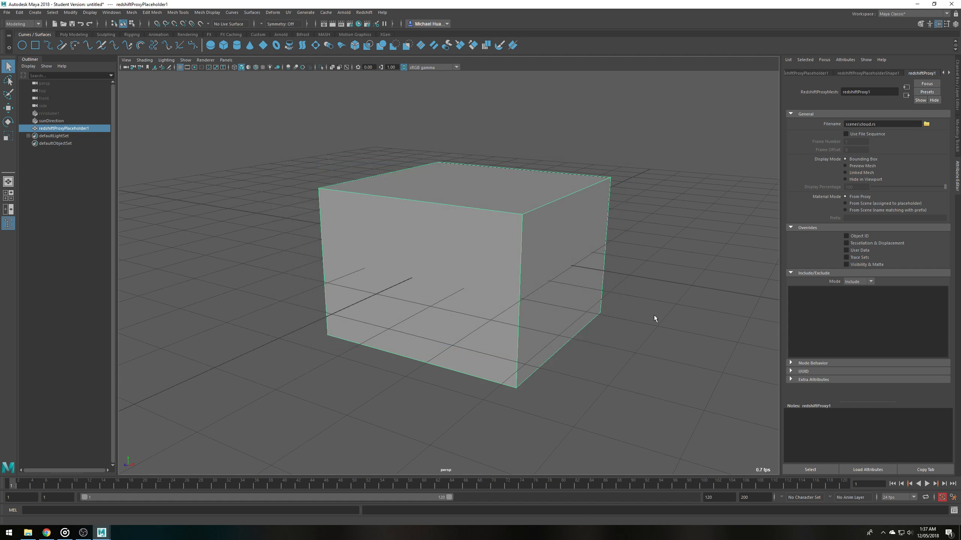
{"action": "mouse_move", "coordinate": [654, 315]}
{"action": "right_mouse_down", "text": "alt"}
{"action": "mouse_move", "coordinate": [507, 305]}
{"action": "mouse_move", "coordinate": [597, 306]}
{"action": "right_mouse_up", "text": "alt"}
Render the proxied cloud interactively in the Redshift Render View
{"action": "left_click", "coordinate": [368, 15]}
{"action": "left_click", "coordinate": [363, 45]}
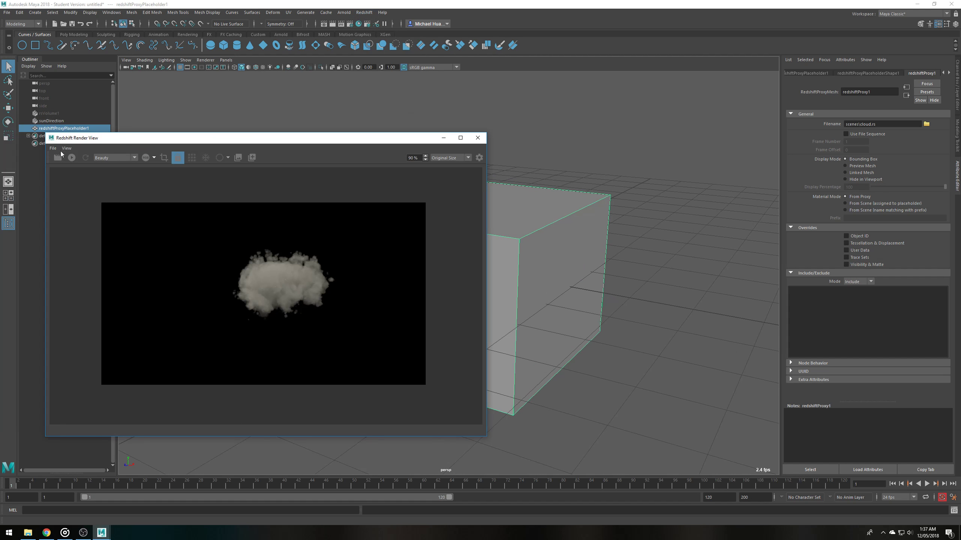
{"action": "left_click", "coordinate": [72, 157]}
{"action": "mouse_move", "coordinate": [589, 247]}
{"action": "middle_mouse_down", "text": "alt"}
{"action": "mouse_move", "coordinate": [489, 274]}
{"action": "mouse_move", "coordinate": [495, 163]}
{"action": "middle_mouse_up", "text": "alt"}
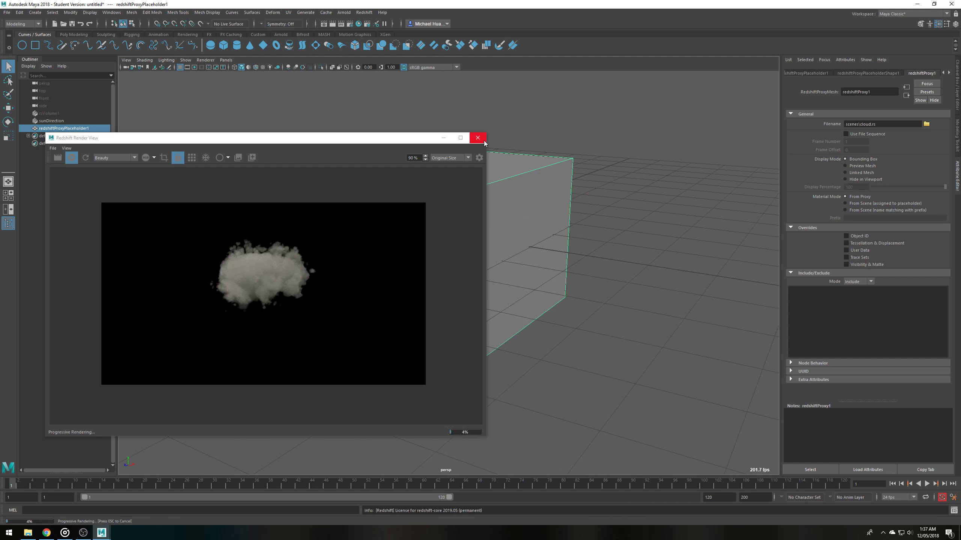
Create a MASH network from redshiftProxyPlaceholder1
{"action": "left_click", "coordinate": [477, 137]}
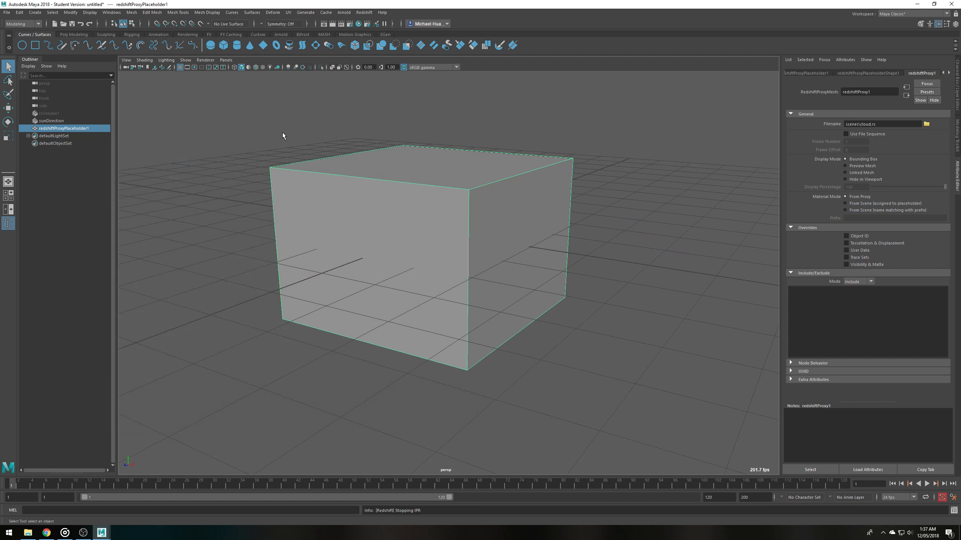
{"action": "left_click", "coordinate": [282, 132]}
{"action": "scroll", "coordinate": [416, 159], "scroll_direction": "down", "scroll_amount": 1}
{"action": "left_click", "coordinate": [303, 227]}
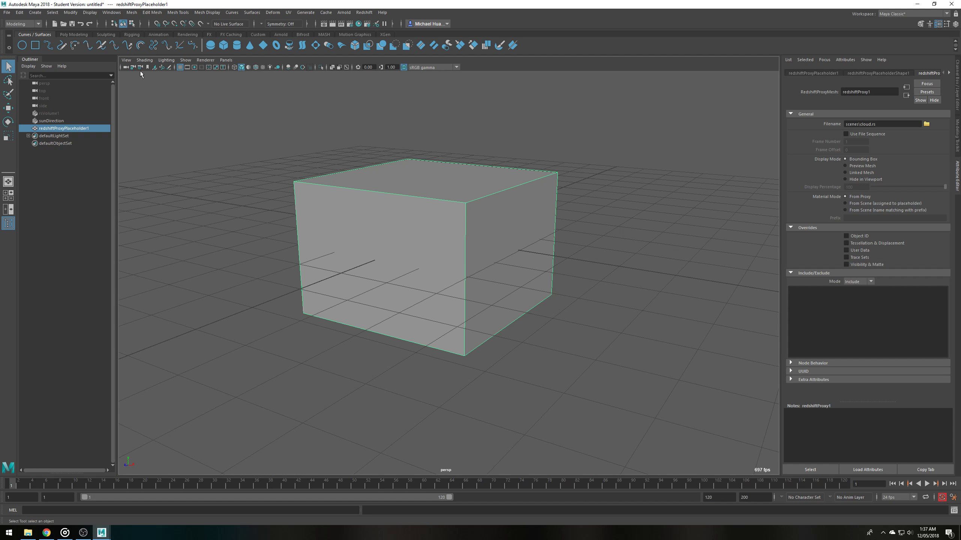
{"action": "left_click", "coordinate": [326, 35]}
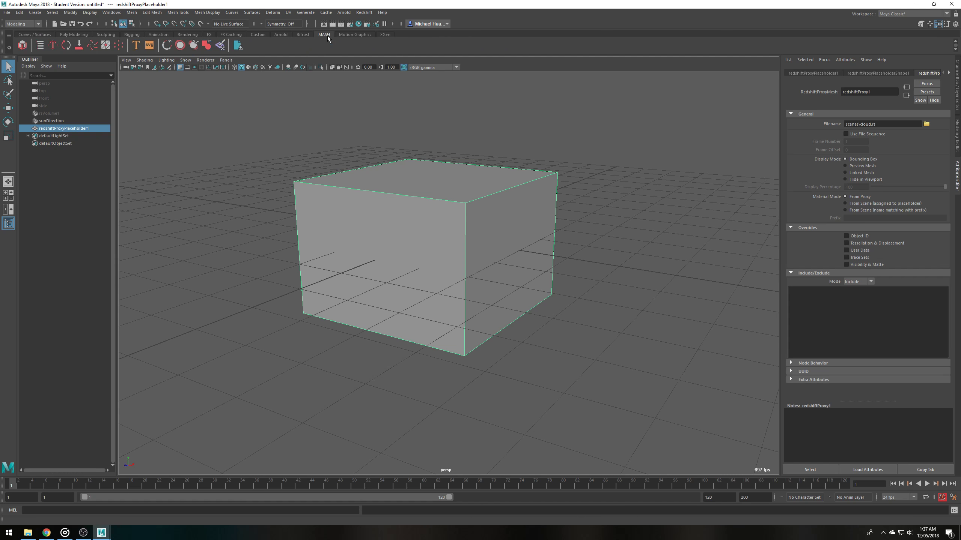
{"action": "left_click", "coordinate": [22, 45]}
{"action": "scroll", "coordinate": [186, 203], "scroll_direction": "up", "scroll_amount": 5}
{"action": "scroll", "coordinate": [456, 286], "scroll_direction": "down", "scroll_amount": 3}
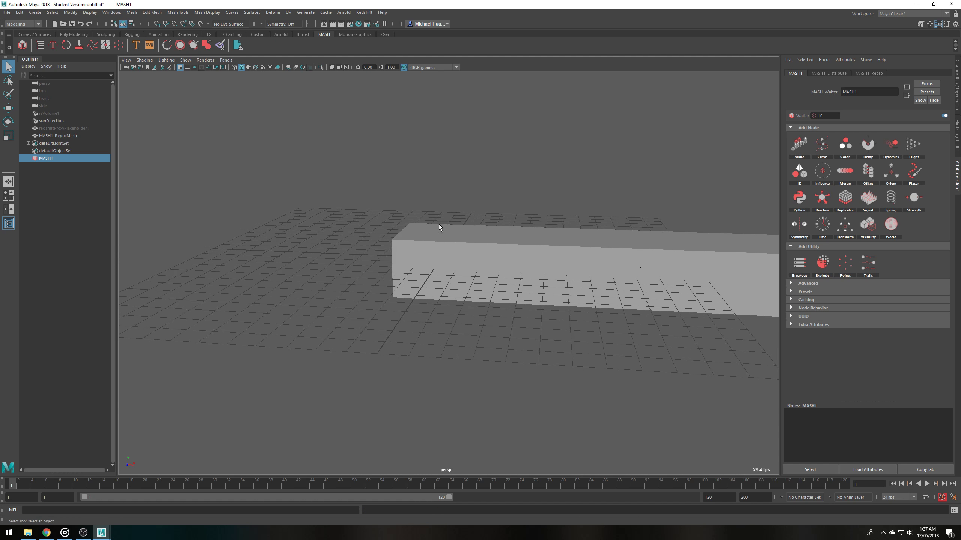
{"action": "left_click_drag", "start_coordinate": [439, 224], "coordinate": [210, 199], "text": "alt"}
Switch MASH1's geometry type to a particle instancer in the MASH Editor
{"action": "left_click", "coordinate": [39, 45]}
{"action": "left_click_drag", "start_coordinate": [125, 69], "coordinate": [168, 252]}
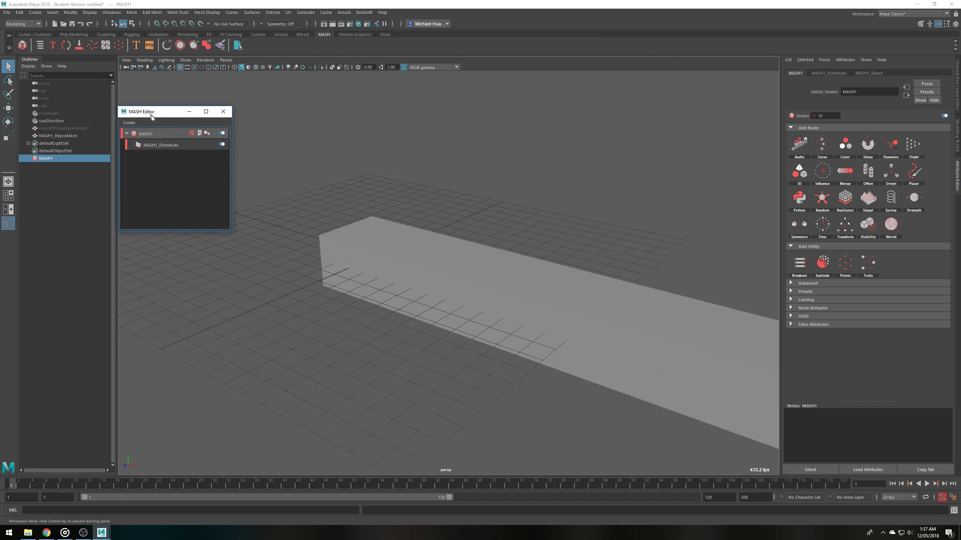
{"action": "left_click", "coordinate": [219, 274]}
{"action": "right_click", "coordinate": [220, 277]}
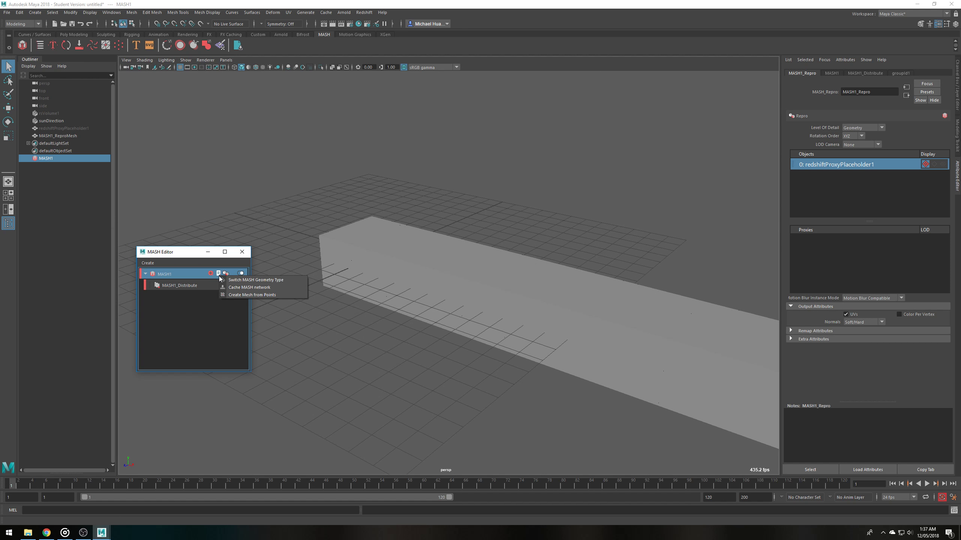
{"action": "left_click", "coordinate": [264, 284]}
{"action": "left_click_drag", "start_coordinate": [313, 298], "coordinate": [369, 13], "text": "alt"}
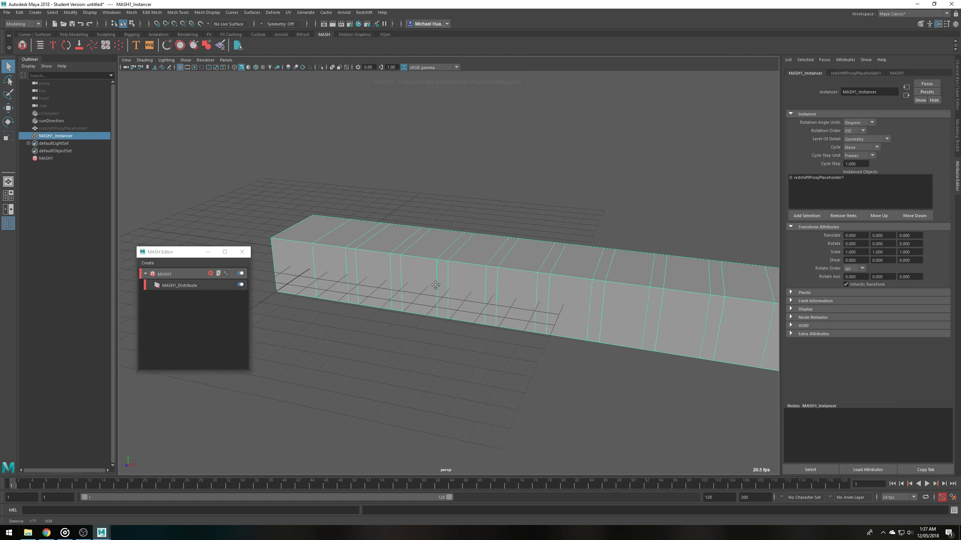
Render the instanced cloud strip with Redshift IPR
{"action": "left_click", "coordinate": [369, 13]}
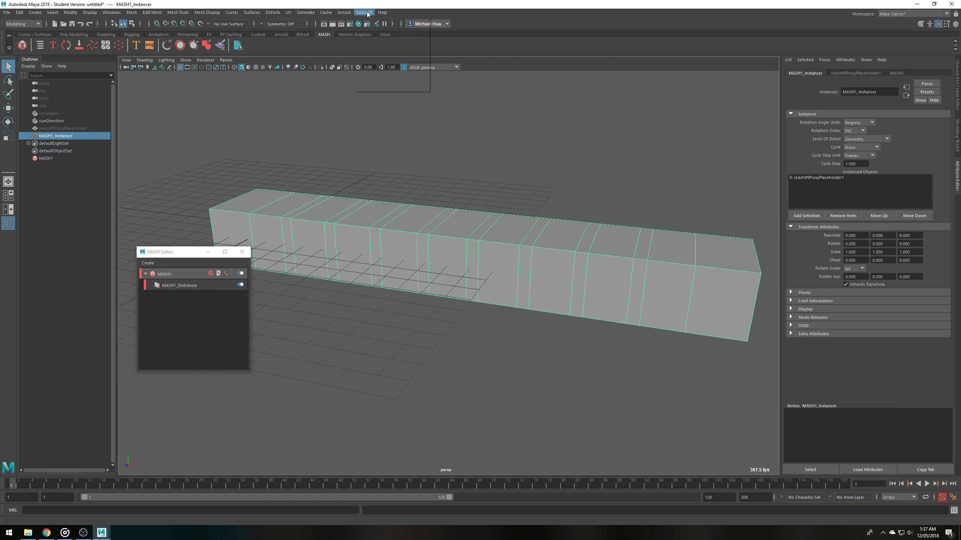
{"action": "left_click", "coordinate": [380, 25]}
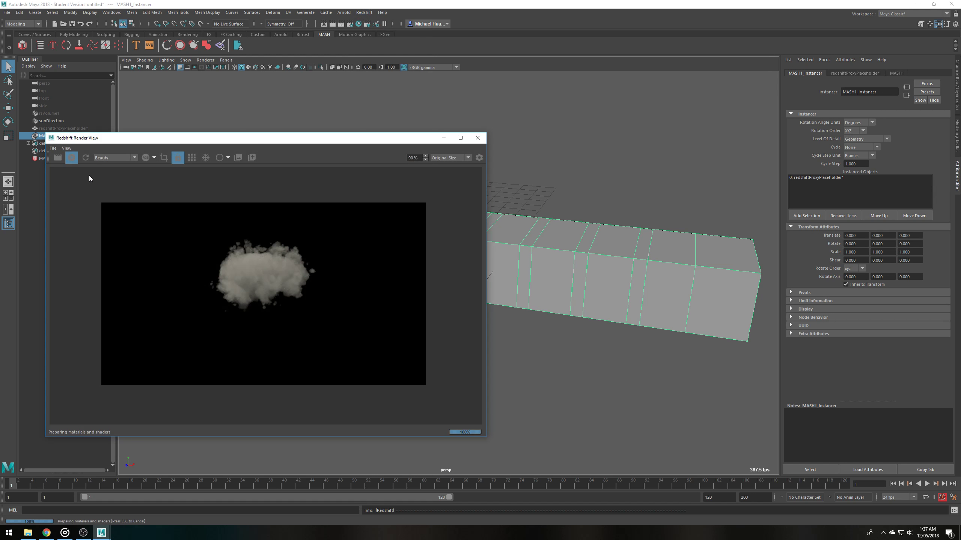
{"action": "left_click", "coordinate": [71, 157]}
{"action": "mouse_move", "coordinate": [607, 282]}
{"action": "left_mouse_down", "text": "alt"}
{"action": "mouse_move", "coordinate": [586, 277]}
{"action": "mouse_move", "coordinate": [456, 178]}
{"action": "left_mouse_up", "text": "alt"}
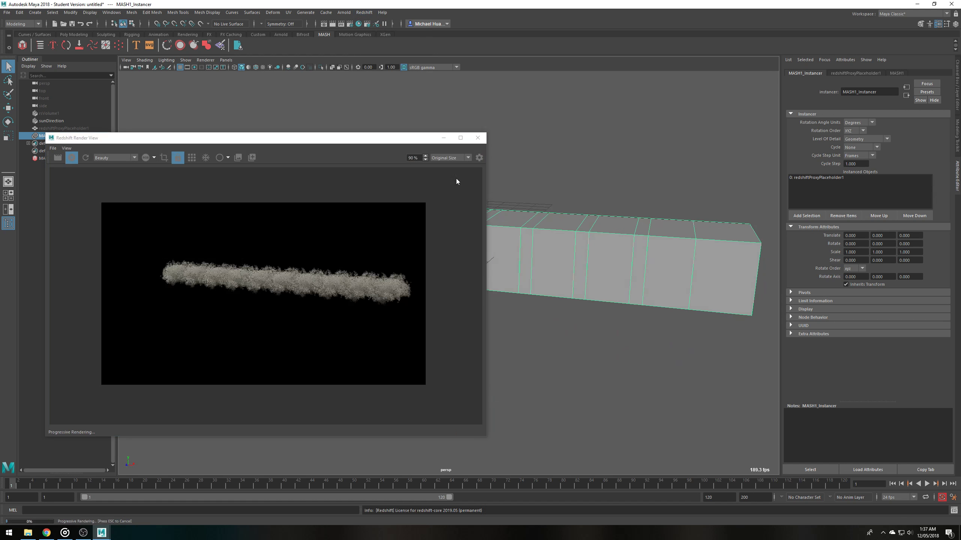
{"action": "left_click_drag", "start_coordinate": [418, 138], "coordinate": [492, 171]}
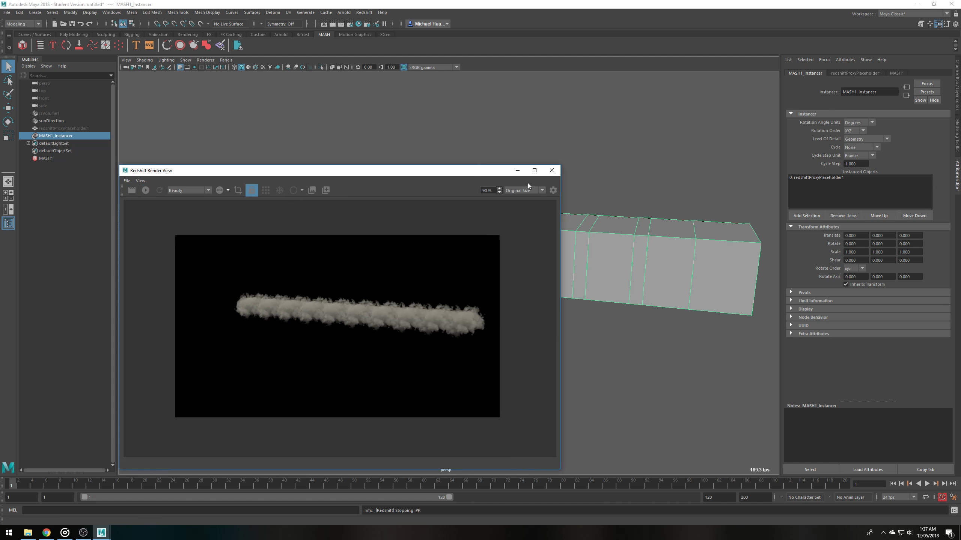
{"action": "left_click", "coordinate": [518, 170]}
{"action": "scroll", "coordinate": [414, 242], "scroll_direction": "down", "scroll_amount": 3}
{"action": "scroll", "coordinate": [428, 212], "scroll_direction": "down", "scroll_amount": 3}
Switch to the front view with the instanced strip framed lower
{"action": "key", "text": "space"}
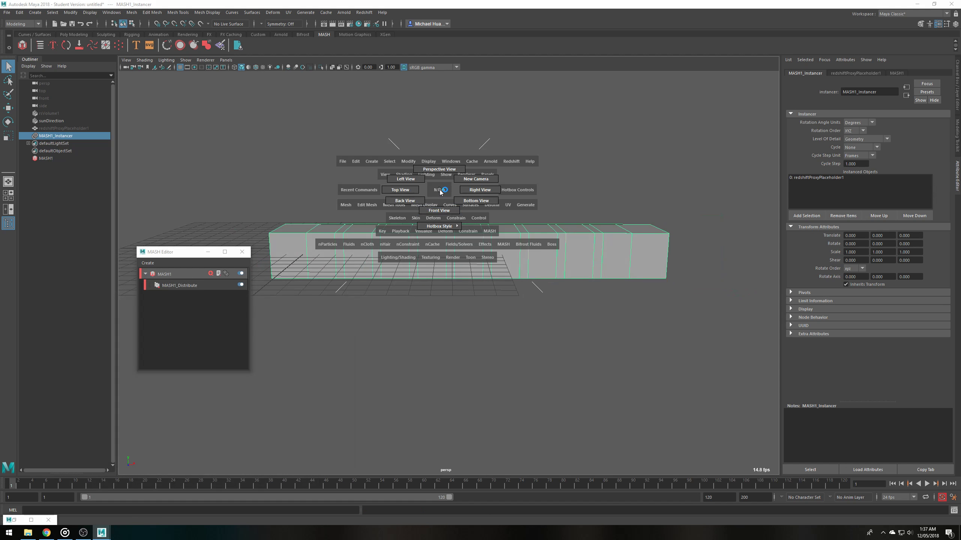
{"action": "left_click_drag", "start_coordinate": [439, 193], "coordinate": [444, 210]}
{"action": "scroll", "coordinate": [444, 210], "scroll_direction": "down", "scroll_amount": 2}
{"action": "mouse_move", "coordinate": [494, 160]}
{"action": "middle_mouse_down", "text": "alt"}
{"action": "mouse_move", "coordinate": [409, 250]}
{"action": "mouse_move", "coordinate": [411, 239]}
{"action": "middle_mouse_up", "text": "alt"}
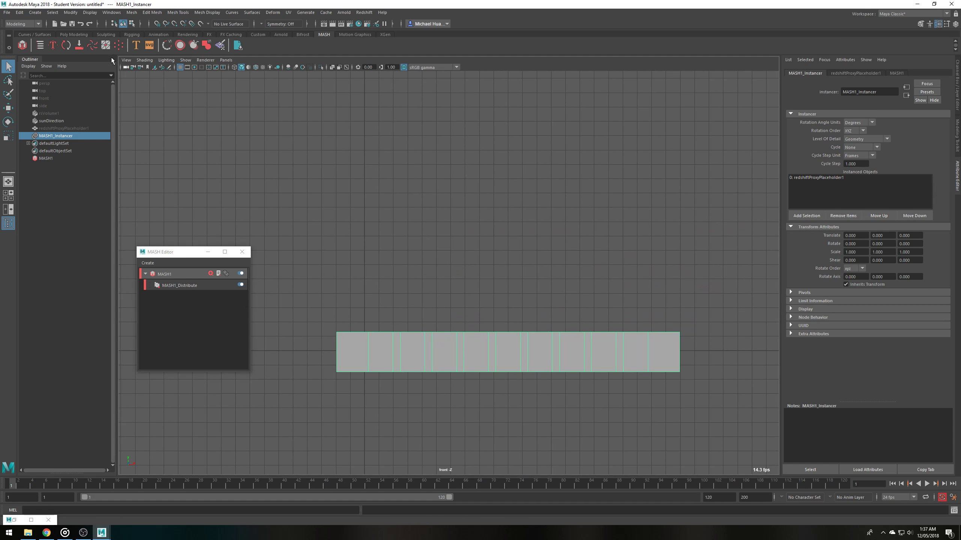
Draw a handwritten 'hello' curve with the Pencil Curve tool
{"action": "left_click", "coordinate": [34, 14]}
{"action": "mouse_move", "coordinate": [75, 68]}
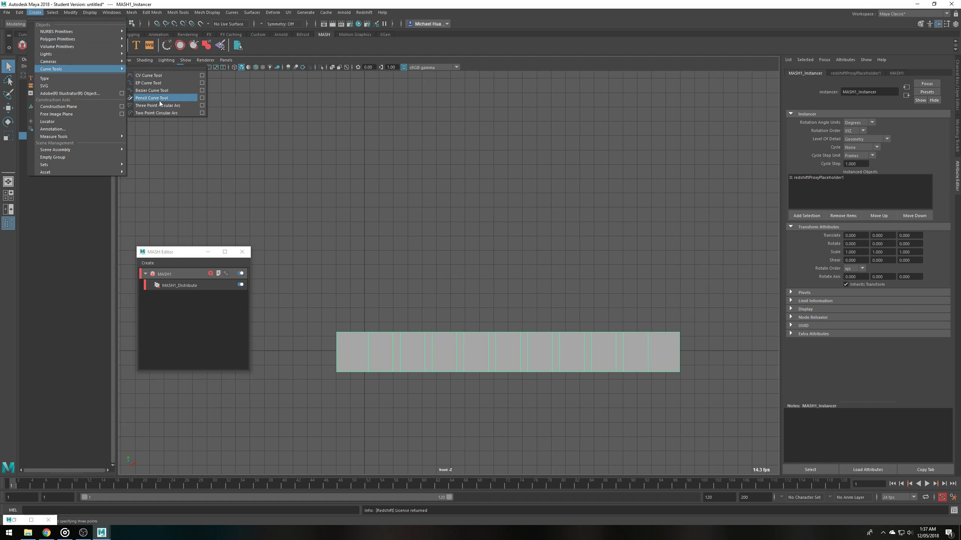
{"action": "left_click", "coordinate": [157, 100]}
{"action": "middle_click_drag", "start_coordinate": [331, 160], "coordinate": [459, 247], "text": "alt"}
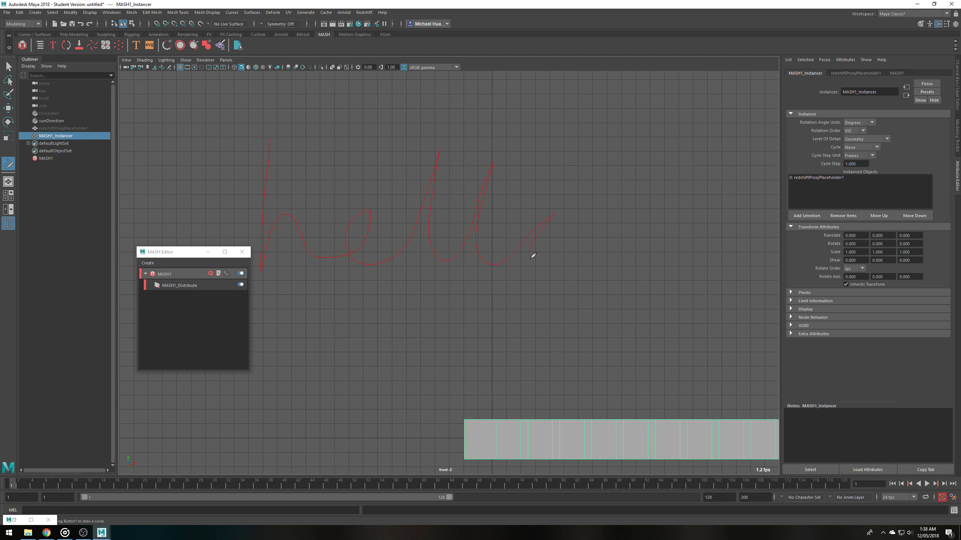
{"action": "left_click_drag", "start_coordinate": [553, 208], "coordinate": [553, 209]}
{"action": "mouse_move", "coordinate": [611, 227]}
{"action": "middle_mouse_down", "text": "alt"}
{"action": "mouse_move", "coordinate": [547, 221]}
{"action": "mouse_move", "coordinate": [623, 221]}
{"action": "middle_mouse_up", "text": "alt"}
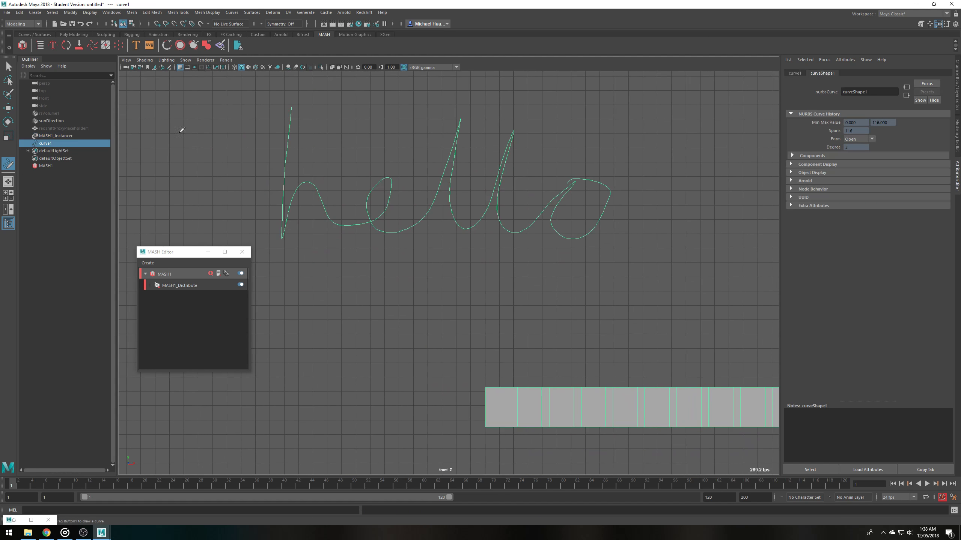
Move the hello curve's pivot onto the curve itself
{"action": "key", "text": "w"}
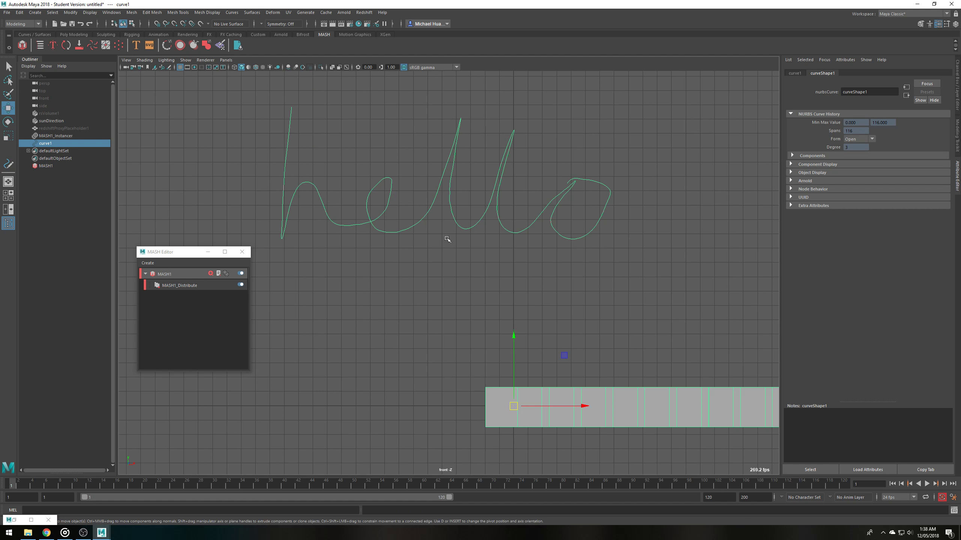
{"action": "middle_click_drag", "start_coordinate": [589, 415], "coordinate": [545, 415], "text": "alt"}
{"action": "scroll", "coordinate": [542, 407], "scroll_direction": "down", "scroll_amount": 2}
{"action": "scroll", "coordinate": [496, 364], "scroll_direction": "down", "scroll_amount": 3}
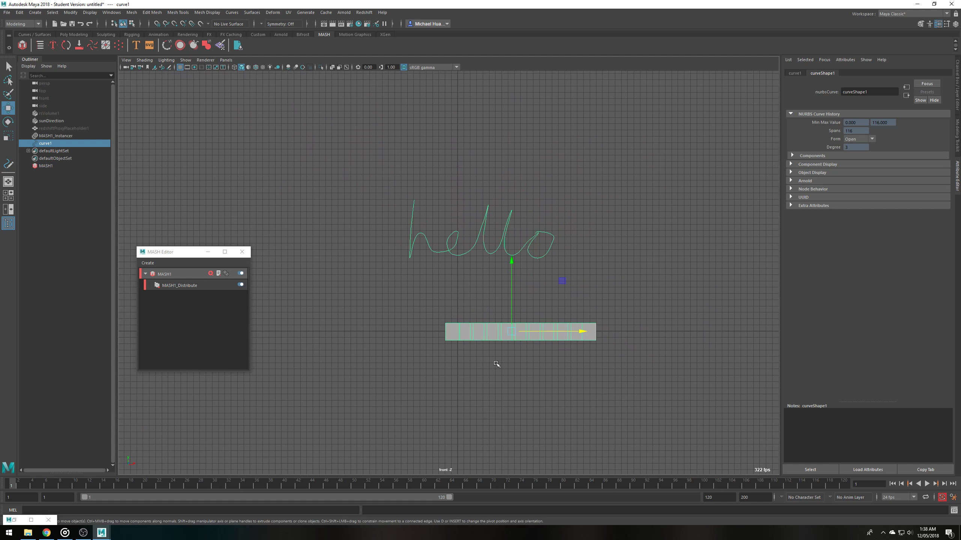
{"action": "key", "text": "d"}
{"action": "mouse_move", "coordinate": [512, 331]}
{"action": "left_mouse_down"}
{"action": "mouse_move", "coordinate": [478, 242]}
{"action": "mouse_move", "coordinate": [872, 220]}
{"action": "mouse_move", "coordinate": [593, 245]}
{"action": "mouse_move", "coordinate": [414, 326]}
{"action": "left_mouse_up"}
{"action": "key", "text": "r"}
Add a MASH Curve node driven by the hello curve, with Ignore Step on
{"action": "left_click", "coordinate": [173, 274]}
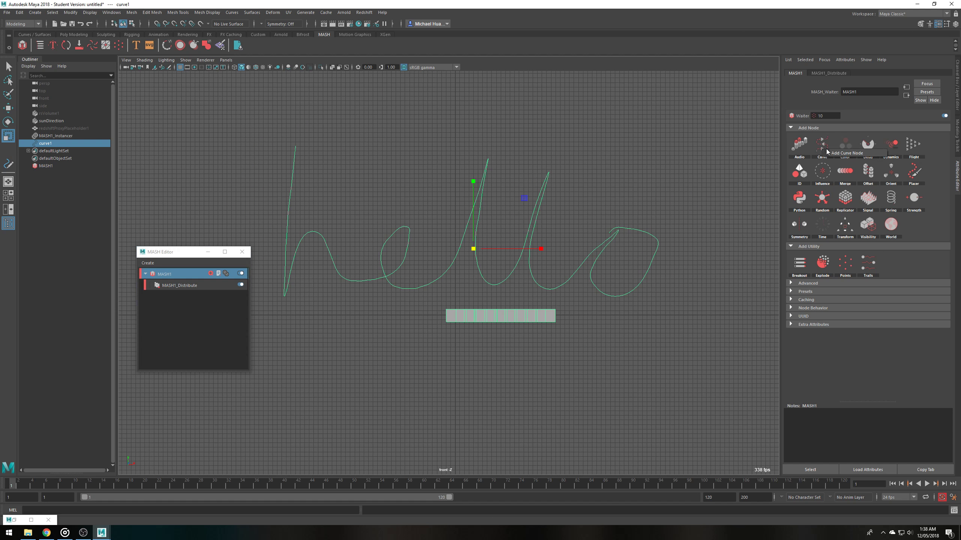
{"action": "left_click", "coordinate": [847, 152]}
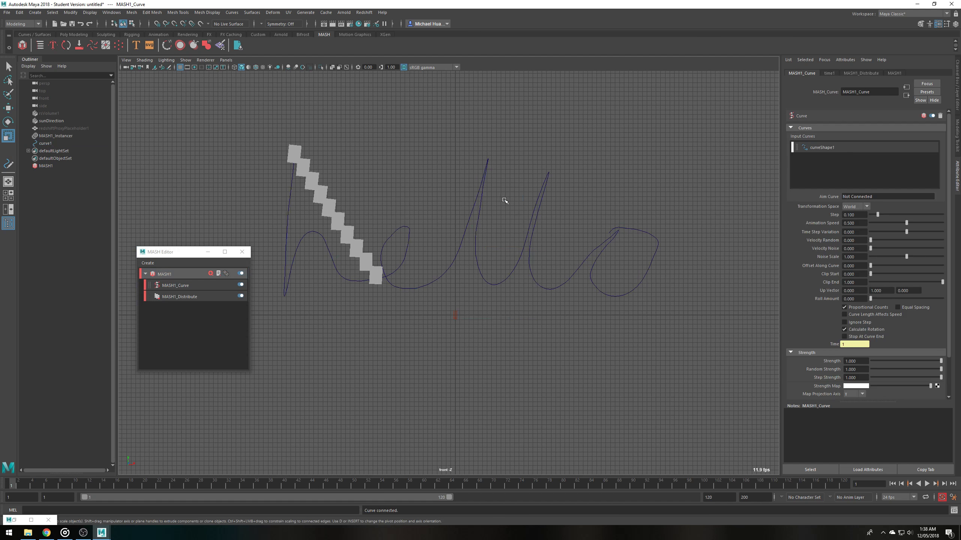
{"action": "scroll", "coordinate": [497, 252], "scroll_direction": "up", "scroll_amount": 1}
{"action": "scroll", "coordinate": [412, 264], "scroll_direction": "up", "scroll_amount": 1}
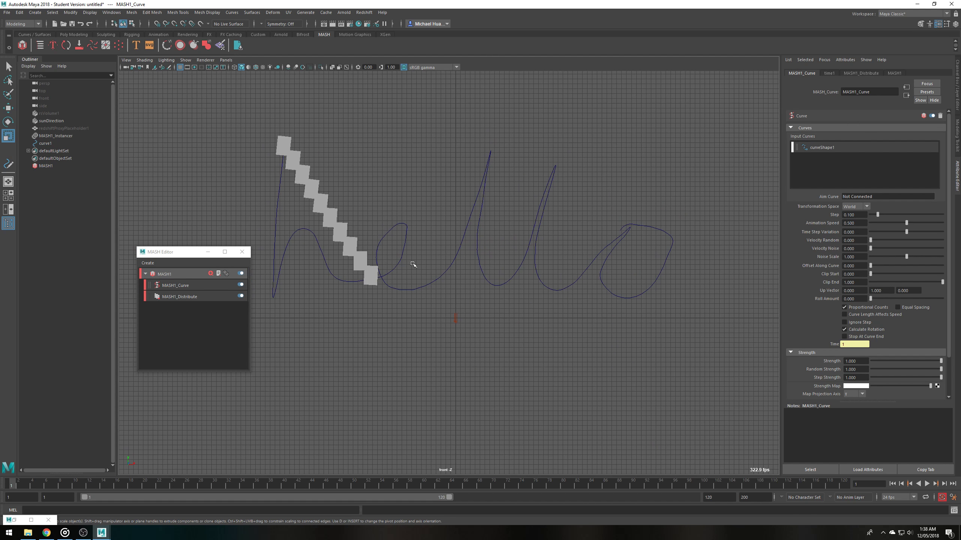
{"action": "left_click", "coordinate": [313, 215]}
{"action": "left_click_drag", "start_coordinate": [517, 207], "coordinate": [572, 163]}
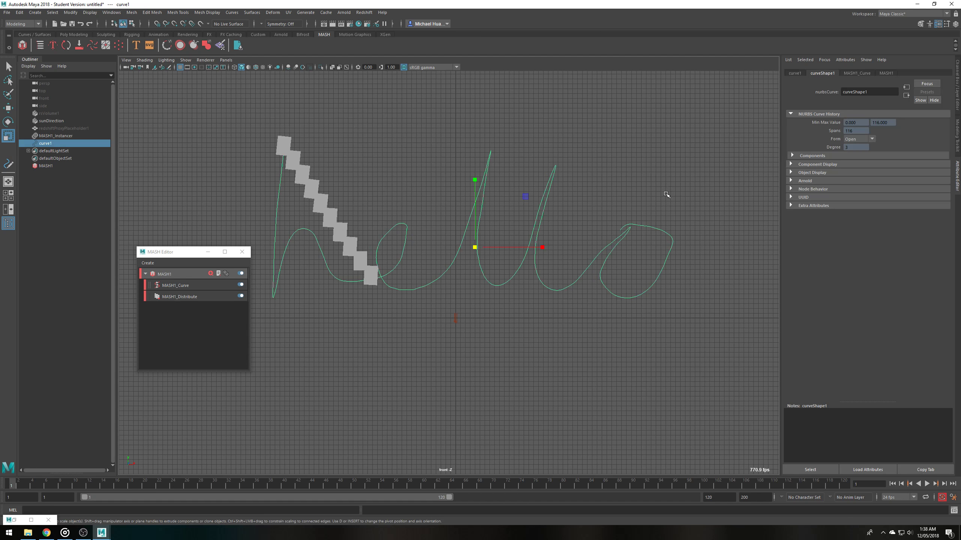
{"action": "left_click", "coordinate": [857, 73]}
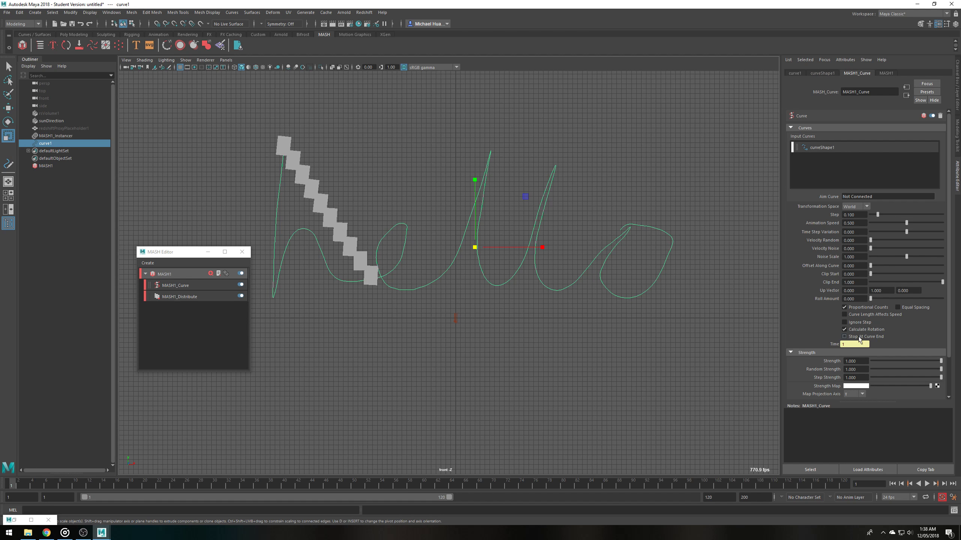
{"action": "left_click", "coordinate": [855, 324]}
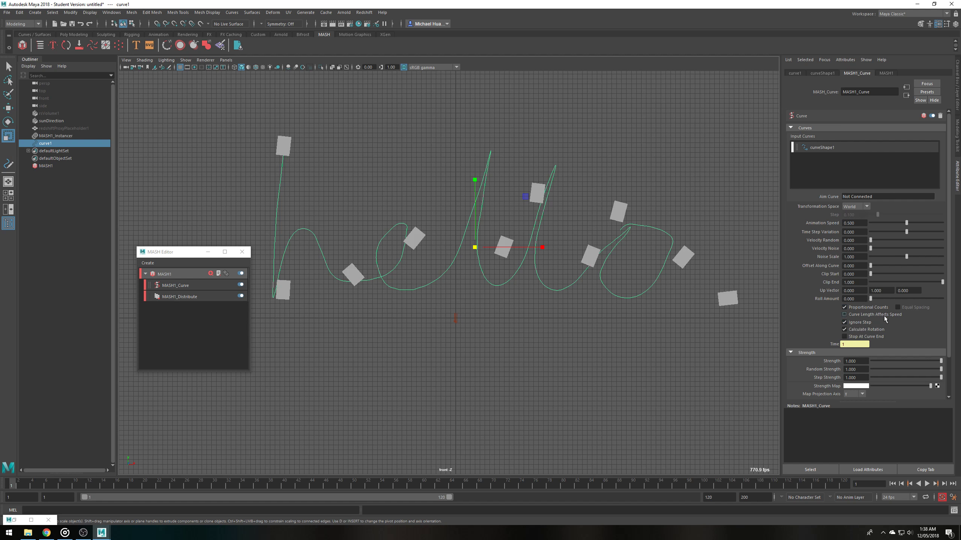
Set the Distribute node to 100 points with Distance X 0
{"action": "left_click", "coordinate": [223, 298]}
{"action": "left_click_drag", "start_coordinate": [878, 128], "coordinate": [946, 128]}
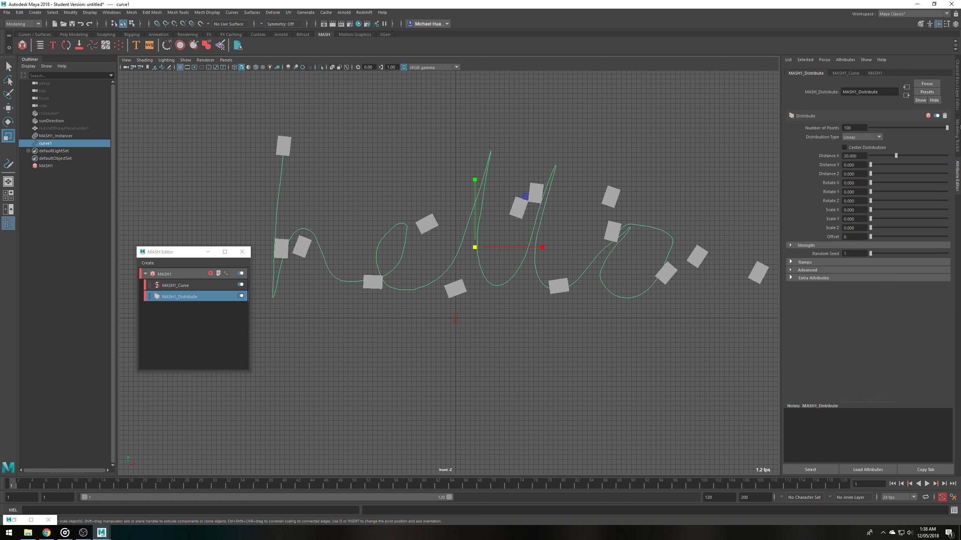
{"action": "double_click", "coordinate": [852, 156]}
{"action": "type", "text": "0"}
{"action": "key", "text": "Return"}
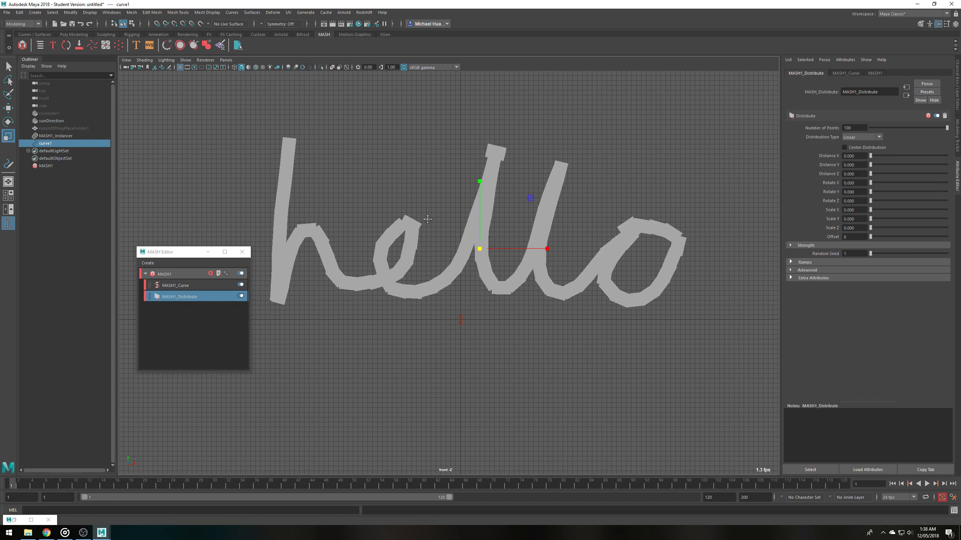
Switch the viewport to the perspective camera framing 'hello'
{"action": "middle_click_drag", "start_coordinate": [550, 233], "coordinate": [552, 252], "text": "alt"}
{"action": "left_click", "coordinate": [23, 521]}
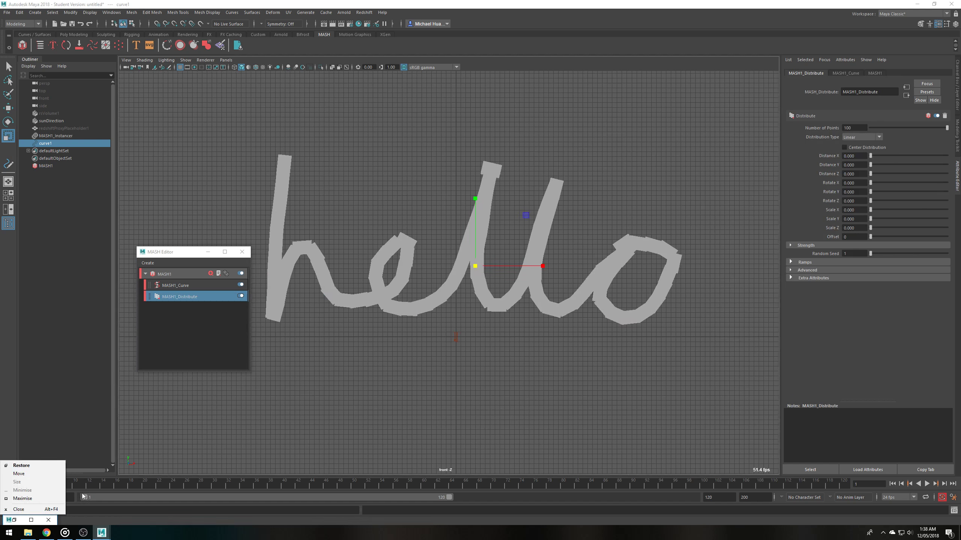
{"action": "left_click", "coordinate": [383, 323]}
{"action": "left_click_drag", "start_coordinate": [403, 365], "coordinate": [403, 341]}
{"action": "key", "text": "f"}
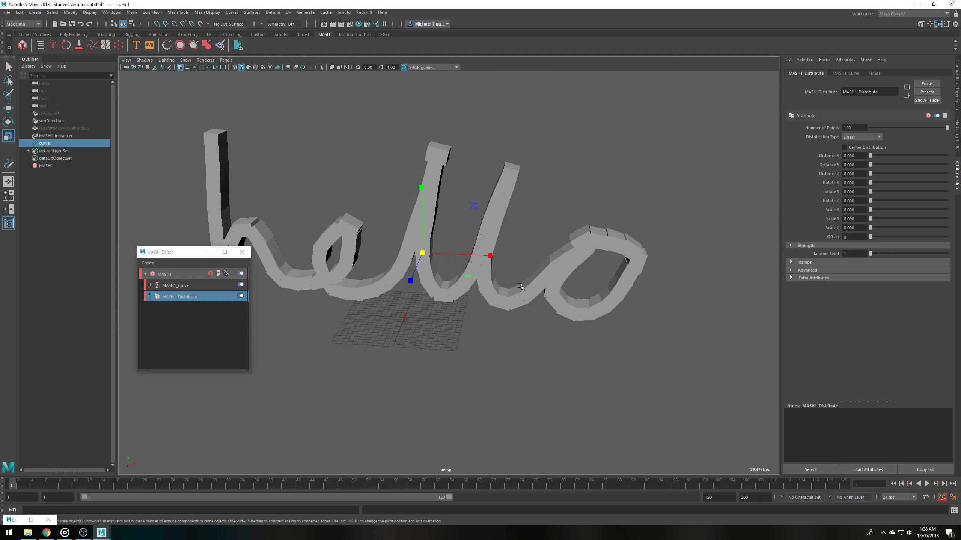
{"action": "scroll", "coordinate": [521, 286], "scroll_direction": "up", "scroll_amount": 5}
Run Redshift IPR on the puffy cloud 'hello', orbiting to inspect it, then close the preview
{"action": "left_click", "coordinate": [31, 520]}
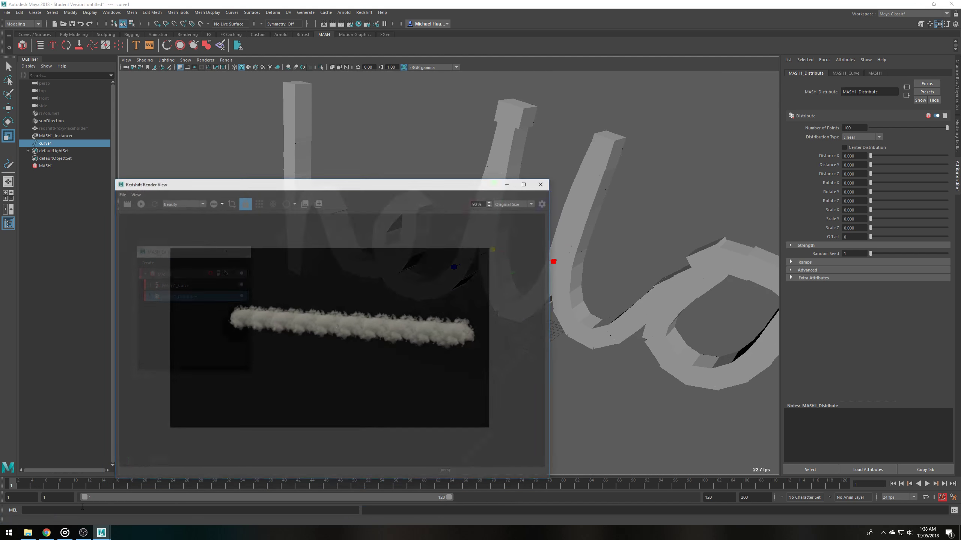
{"action": "left_click", "coordinate": [145, 191]}
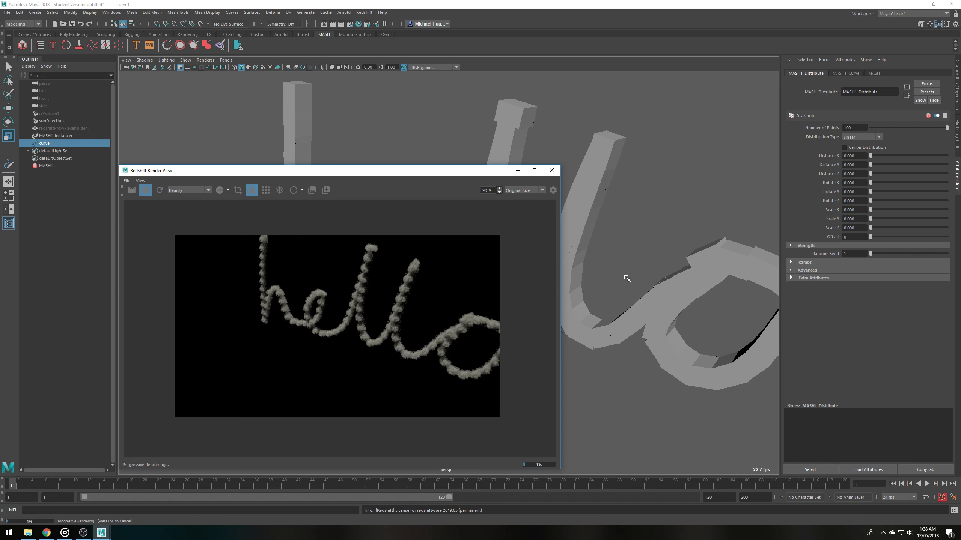
{"action": "right_click_drag", "start_coordinate": [627, 275], "coordinate": [656, 289], "text": "alt"}
{"action": "mouse_move", "coordinate": [657, 290]}
{"action": "left_mouse_down", "text": "alt"}
{"action": "mouse_move", "coordinate": [729, 274]}
{"action": "mouse_move", "coordinate": [643, 279]}
{"action": "mouse_move", "coordinate": [662, 284]}
{"action": "mouse_move", "coordinate": [694, 265]}
{"action": "left_mouse_up", "text": "alt"}
{"action": "right_click_drag", "start_coordinate": [694, 265], "coordinate": [575, 287], "text": "alt"}
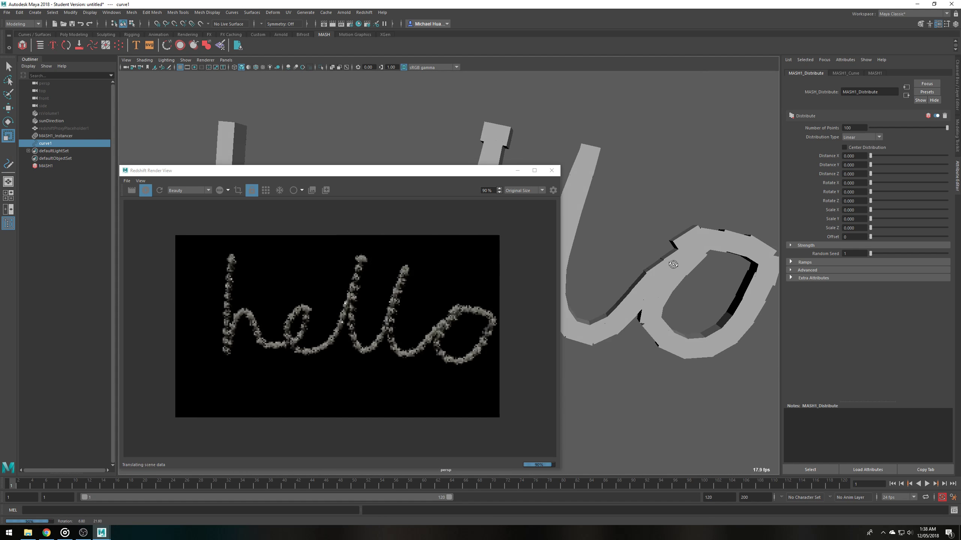
{"action": "left_click_drag", "start_coordinate": [497, 172], "coordinate": [546, 176]}
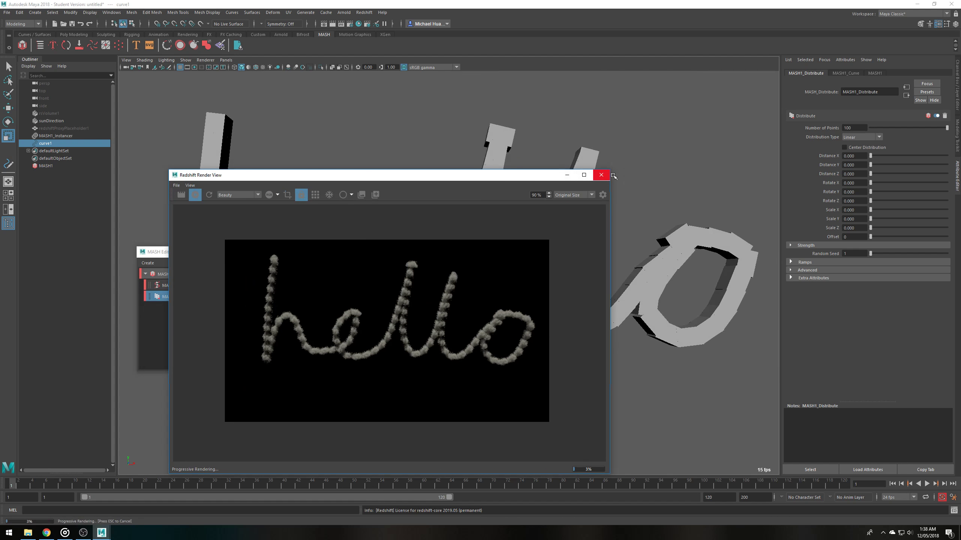
{"action": "left_click", "coordinate": [603, 177]}
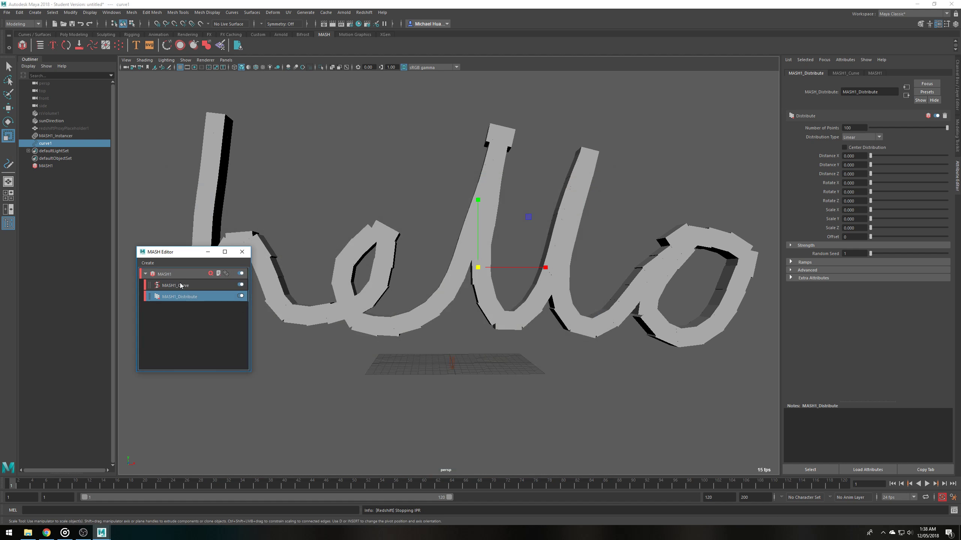
Add a MASH1 Random node with rotation 180/46.8/52.2 and Scale X 0.9 randomization, then select curve1
{"action": "left_click", "coordinate": [178, 275]}
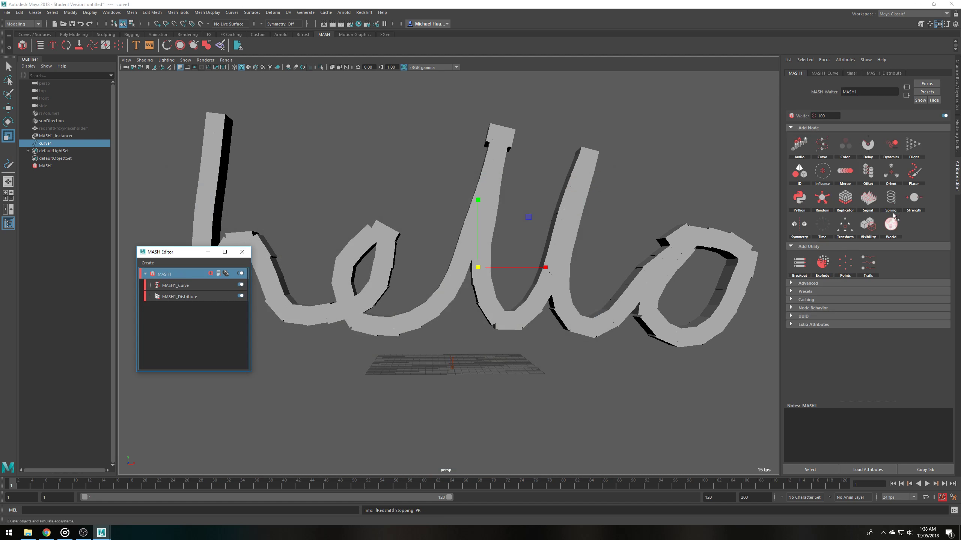
{"action": "left_click", "coordinate": [849, 209]}
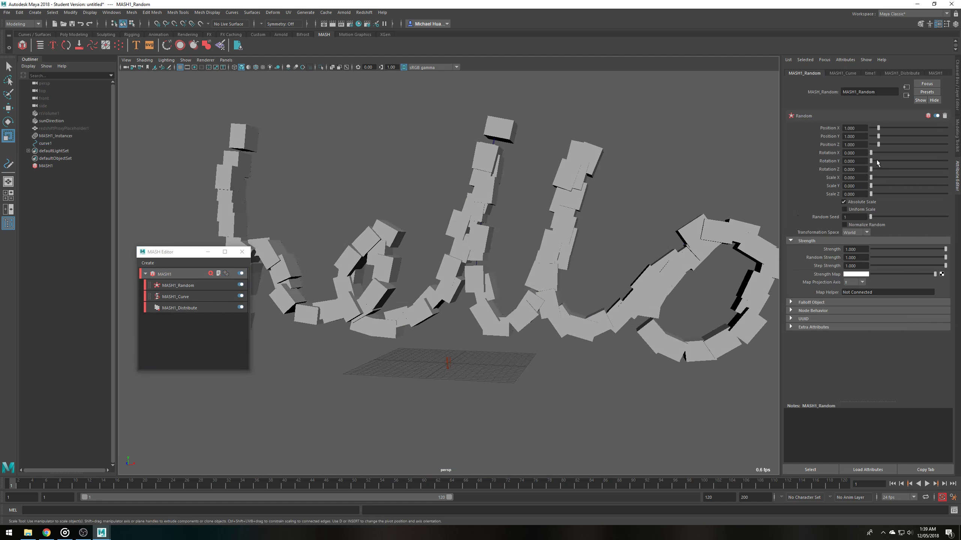
{"action": "left_click_drag", "start_coordinate": [871, 153], "coordinate": [960, 159]}
{"action": "left_click_drag", "start_coordinate": [871, 161], "coordinate": [893, 176]}
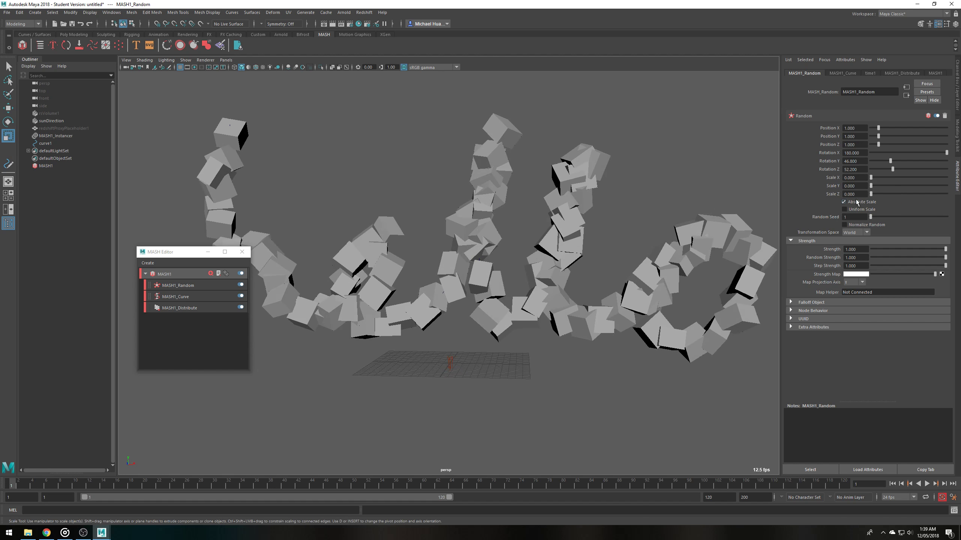
{"action": "left_click_drag", "start_coordinate": [870, 177], "coordinate": [876, 177]}
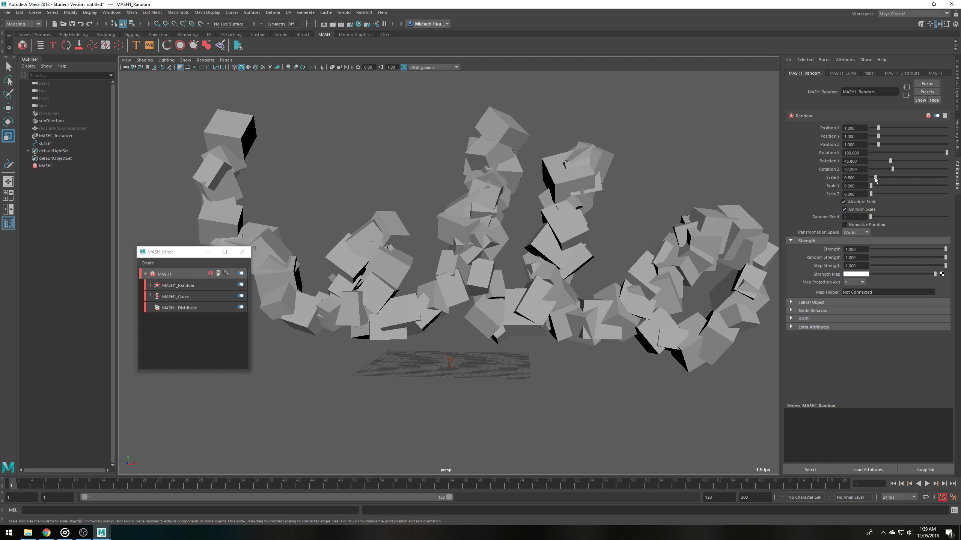
{"action": "left_click", "coordinate": [46, 143]}
Frame and scale up the hello curve, then distribute 200 points along it
{"action": "key", "text": "f"}
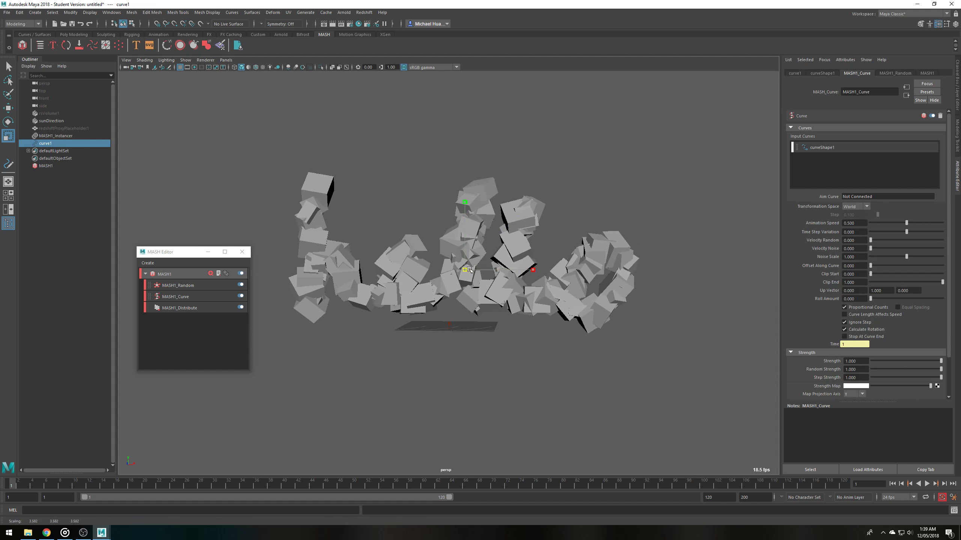
{"action": "mouse_move", "coordinate": [469, 269]}
{"action": "left_mouse_down"}
{"action": "mouse_move", "coordinate": [641, 274]}
{"action": "mouse_move", "coordinate": [525, 271]}
{"action": "left_mouse_up"}
{"action": "left_click", "coordinate": [180, 308]}
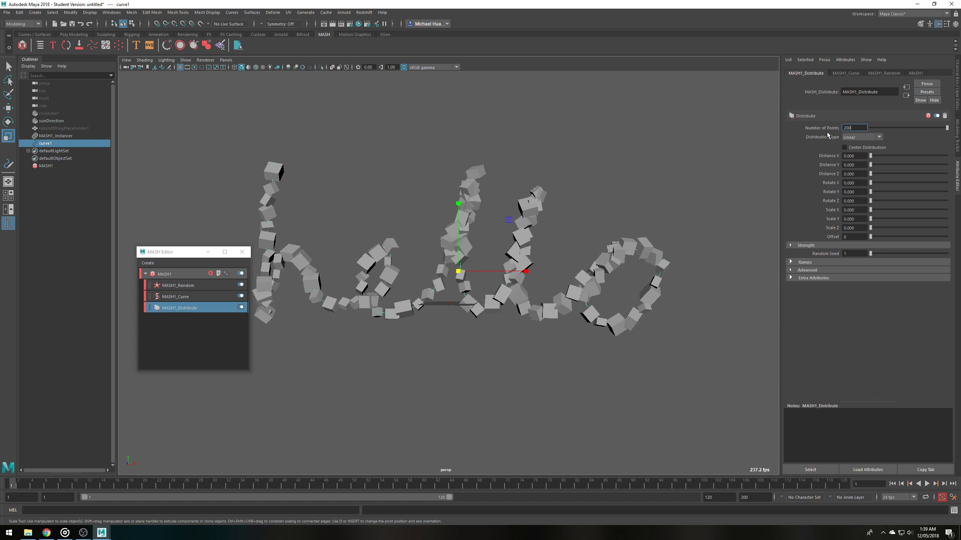
{"action": "key", "text": "Return"}
{"action": "left_click_drag", "start_coordinate": [475, 275], "coordinate": [602, 283], "text": "alt"}
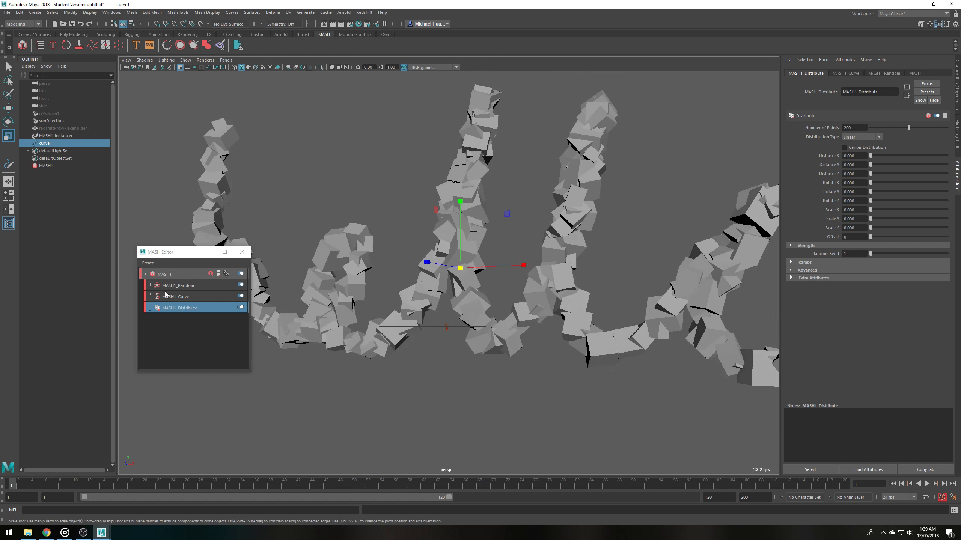
Raise the Random node's Scale X randomization and bring up the Redshift Render View
{"action": "left_click", "coordinate": [177, 285]}
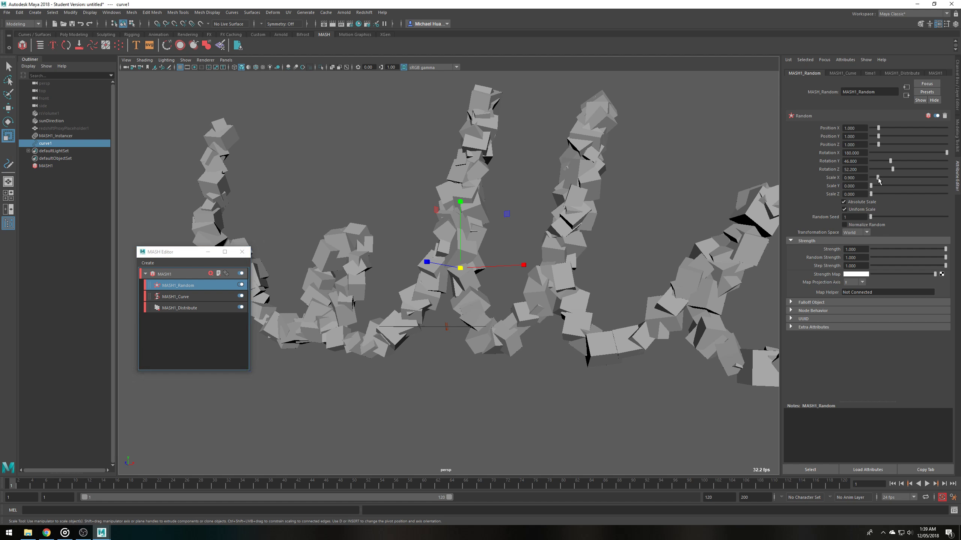
{"action": "left_click_drag", "start_coordinate": [877, 178], "coordinate": [880, 179]}
{"action": "scroll", "coordinate": [594, 250], "scroll_direction": "down", "scroll_amount": 5}
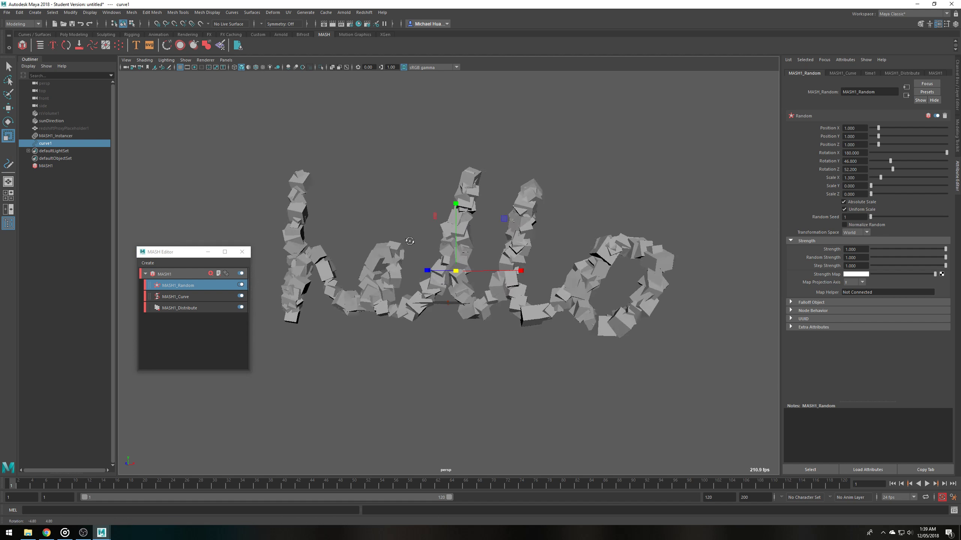
{"action": "scroll", "coordinate": [298, 429], "scroll_direction": "up", "scroll_amount": 5}
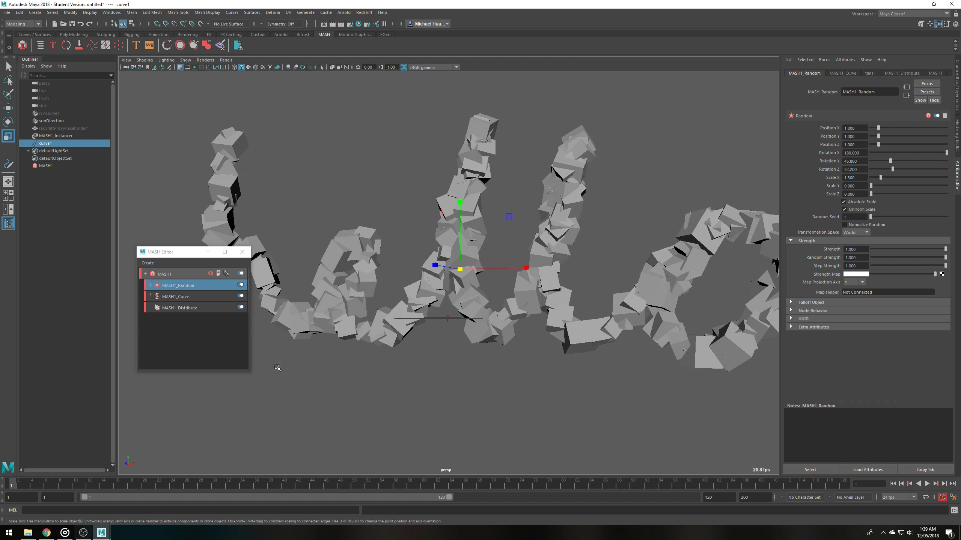
{"action": "left_click", "coordinate": [363, 12]}
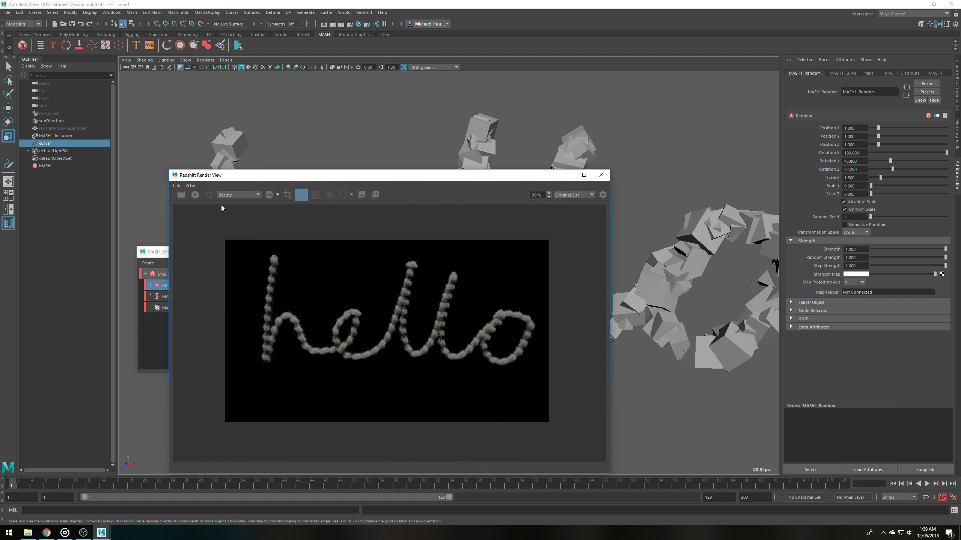
Preview with IPR, set Redshift's Primary GI Engine to Brute Force, then close both windows
{"action": "left_click", "coordinate": [196, 195]}
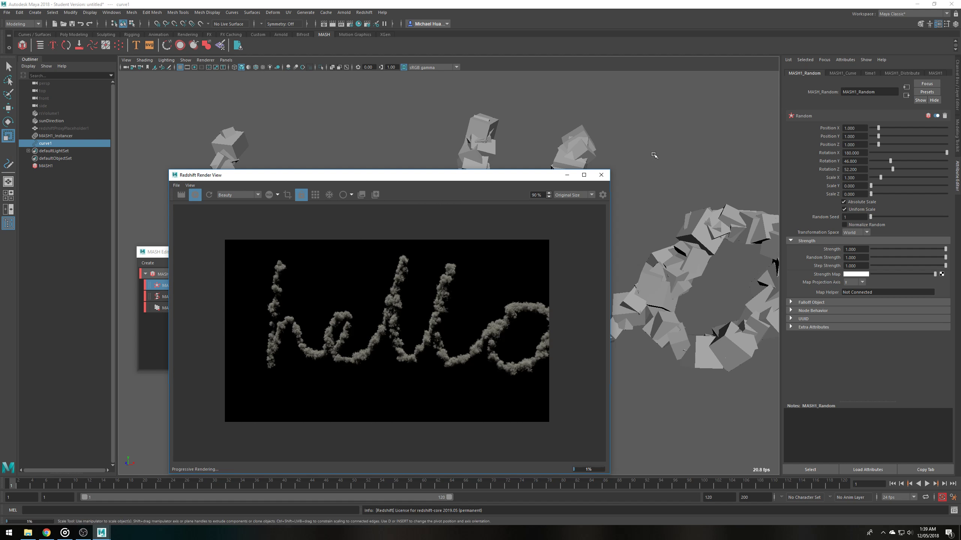
{"action": "mouse_move", "coordinate": [654, 155]}
{"action": "left_mouse_down", "text": "alt"}
{"action": "mouse_move", "coordinate": [598, 133]}
{"action": "mouse_move", "coordinate": [450, 128]}
{"action": "left_mouse_up", "text": "alt"}
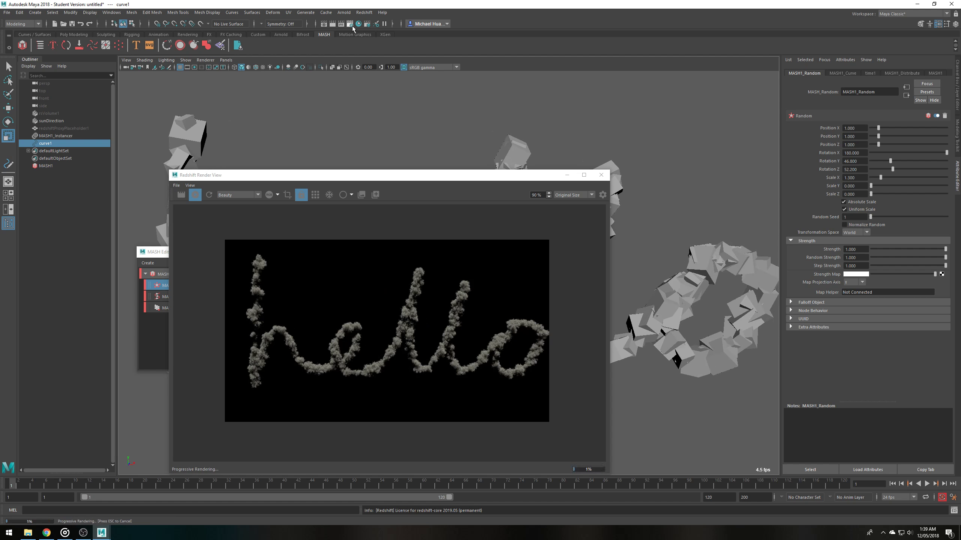
{"action": "left_click", "coordinate": [351, 25]}
{"action": "left_click", "coordinate": [592, 145]}
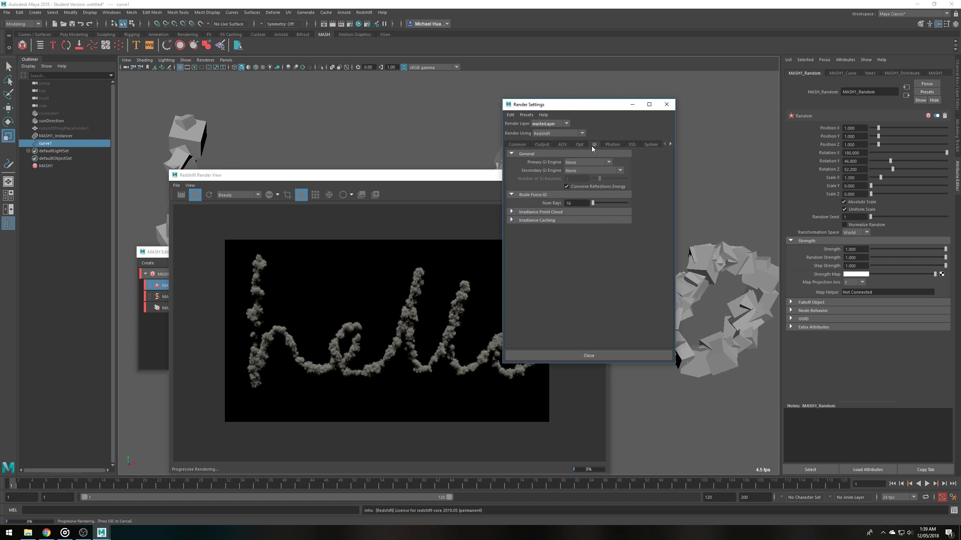
{"action": "left_click", "coordinate": [578, 161]}
{"action": "left_click", "coordinate": [576, 193]}
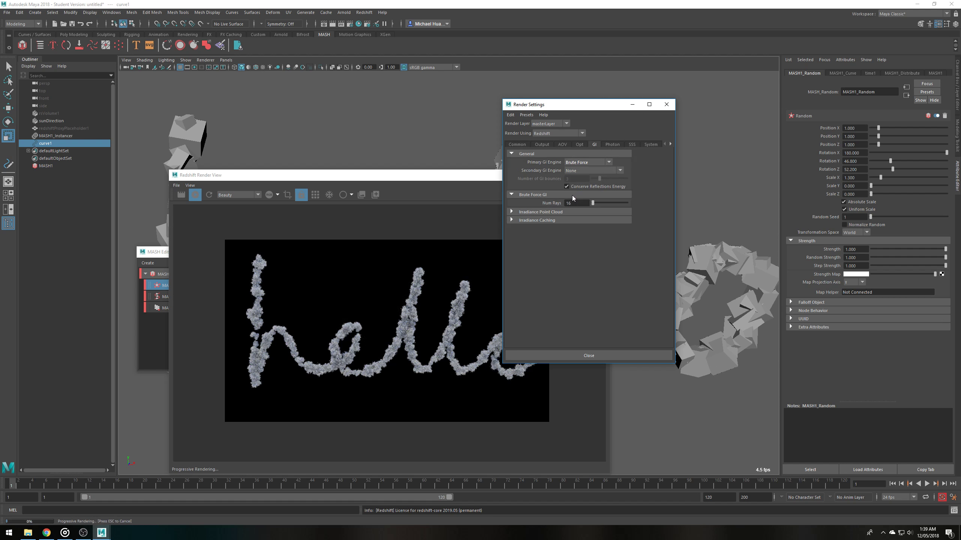
{"action": "left_click", "coordinate": [666, 104]}
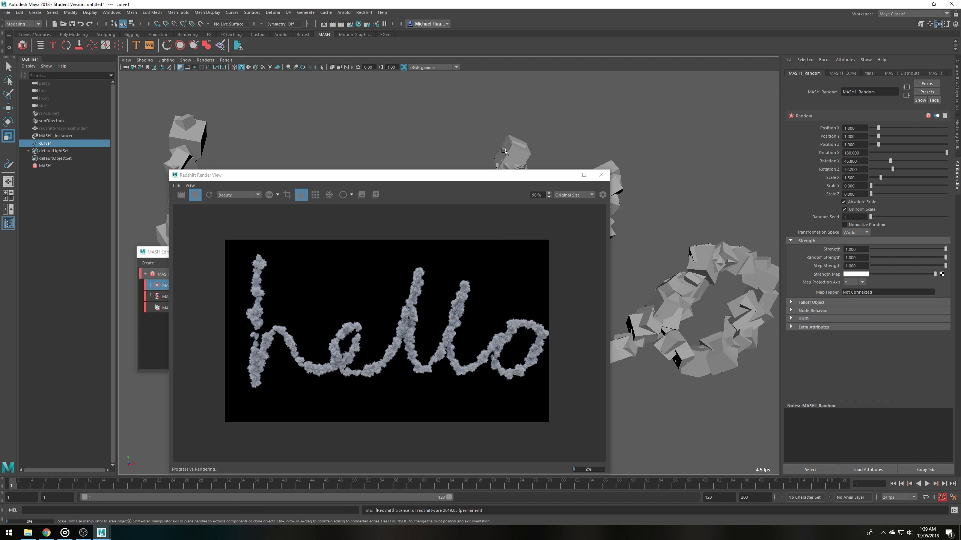
{"action": "left_click", "coordinate": [603, 176]}
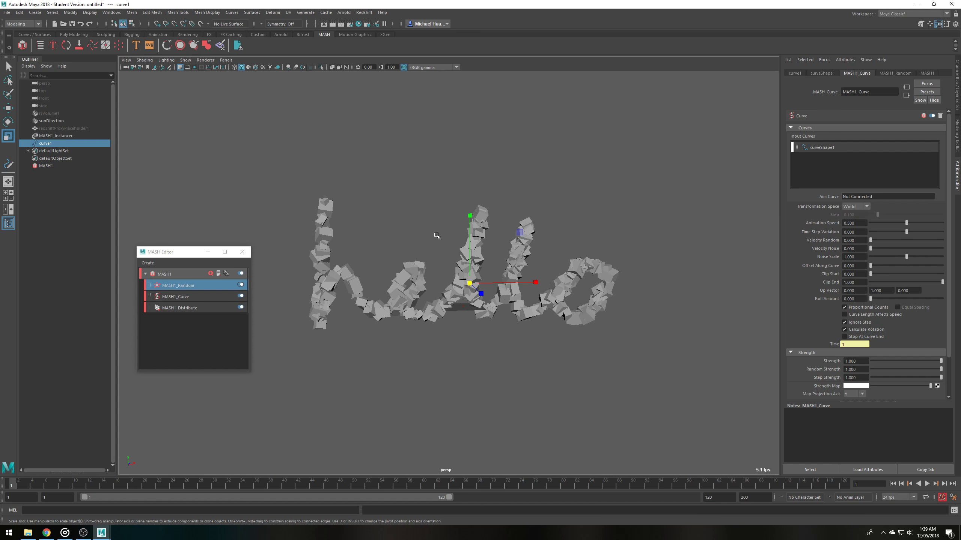
Reorient the view, select the sunDirection light, and show the rsPhysicalSky1 attributes
{"action": "key", "text": "e"}
{"action": "mouse_move", "coordinate": [451, 243]}
{"action": "left_mouse_down"}
{"action": "mouse_move", "coordinate": [388, 260]}
{"action": "mouse_move", "coordinate": [372, 285]}
{"action": "left_mouse_up"}
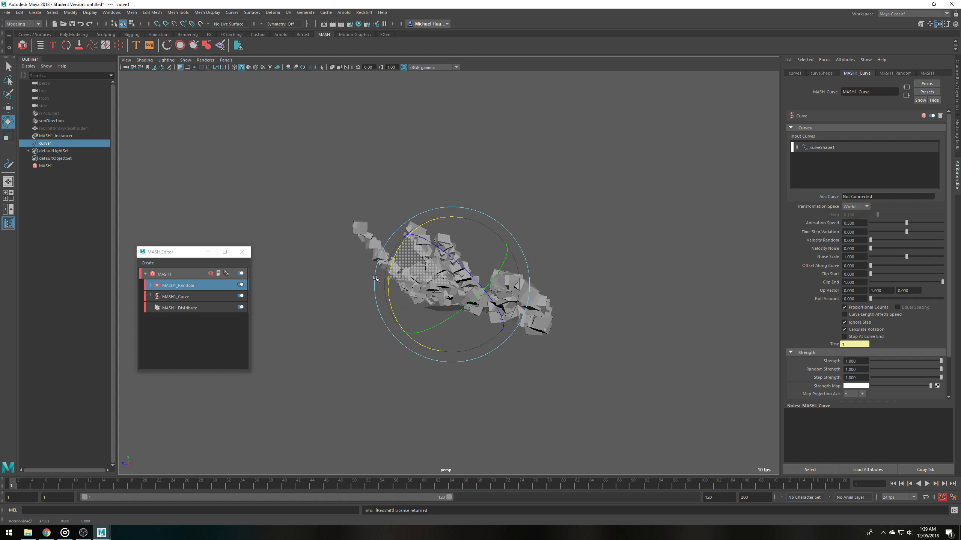
{"action": "left_click", "coordinate": [343, 187]}
{"action": "mouse_move", "coordinate": [343, 187]}
{"action": "left_mouse_down", "text": "alt"}
{"action": "mouse_move", "coordinate": [386, 221]}
{"action": "mouse_move", "coordinate": [432, 211]}
{"action": "left_mouse_up", "text": "alt"}
{"action": "middle_click_drag", "start_coordinate": [431, 211], "coordinate": [415, 213], "text": "alt"}
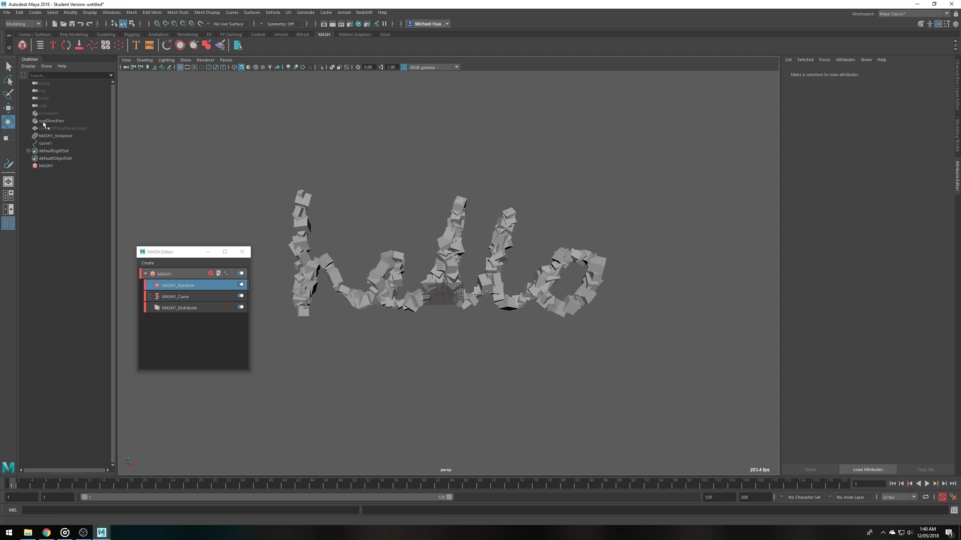
{"action": "left_click", "coordinate": [54, 121]}
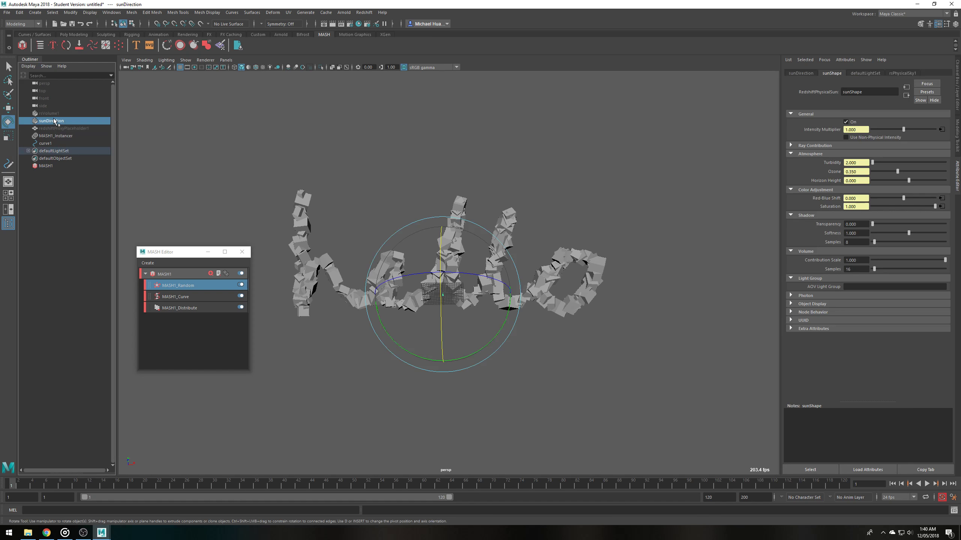
{"action": "left_click", "coordinate": [866, 73]}
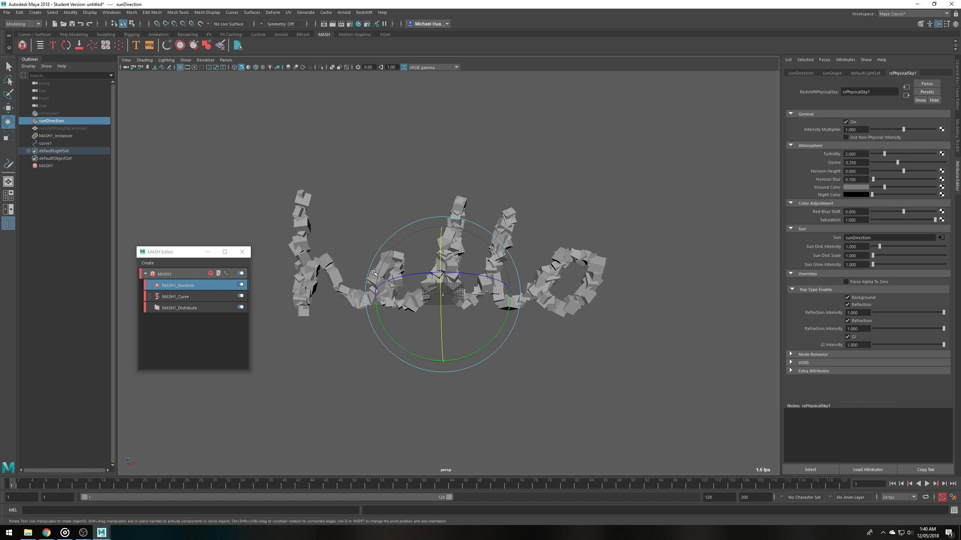
{"action": "left_click", "coordinate": [364, 12]}
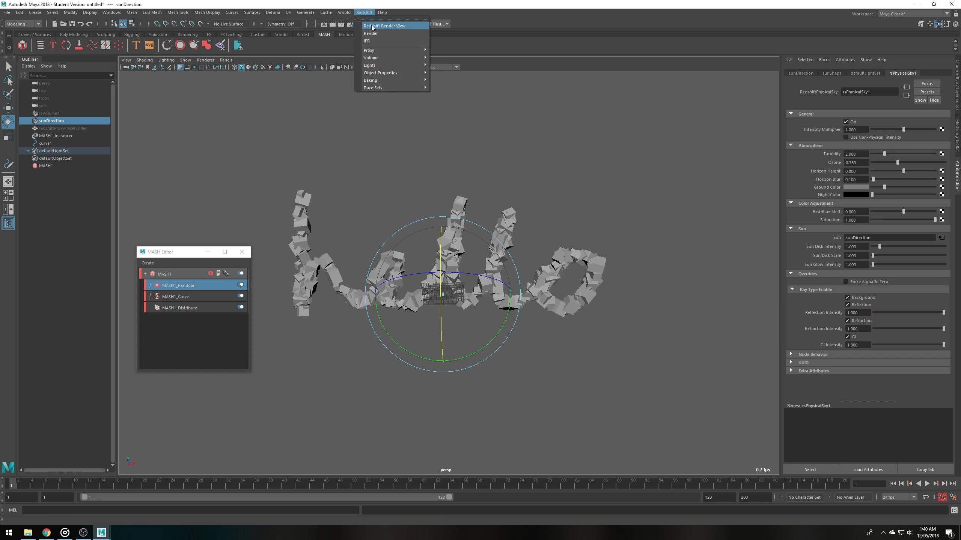
Start a Redshift IPR render against the physical sky and move the camera toward the hello
{"action": "left_click", "coordinate": [379, 24]}
{"action": "left_click", "coordinate": [195, 195]}
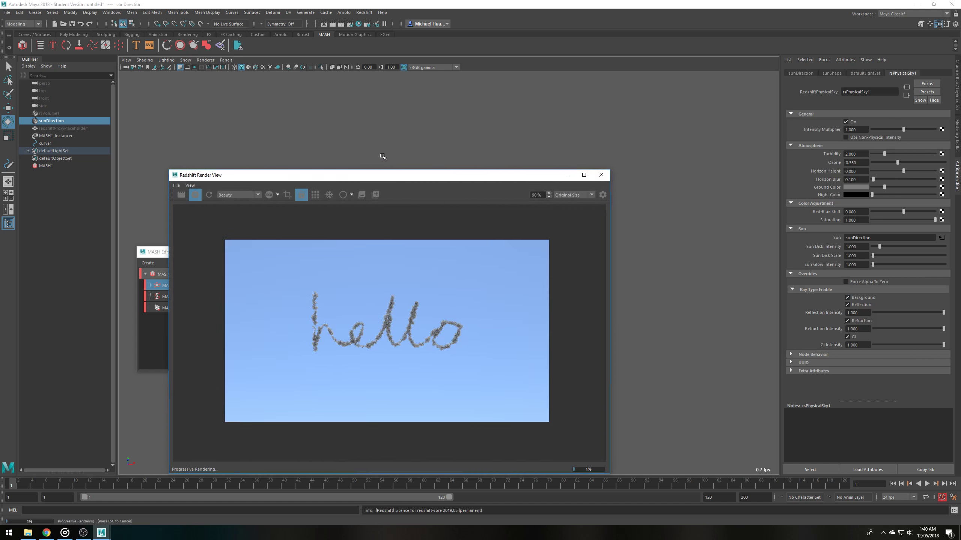
{"action": "mouse_move", "coordinate": [382, 155]}
{"action": "left_mouse_down", "text": "alt"}
{"action": "mouse_move", "coordinate": [468, 116]}
{"action": "mouse_move", "coordinate": [567, 105]}
{"action": "left_mouse_up", "text": "alt"}
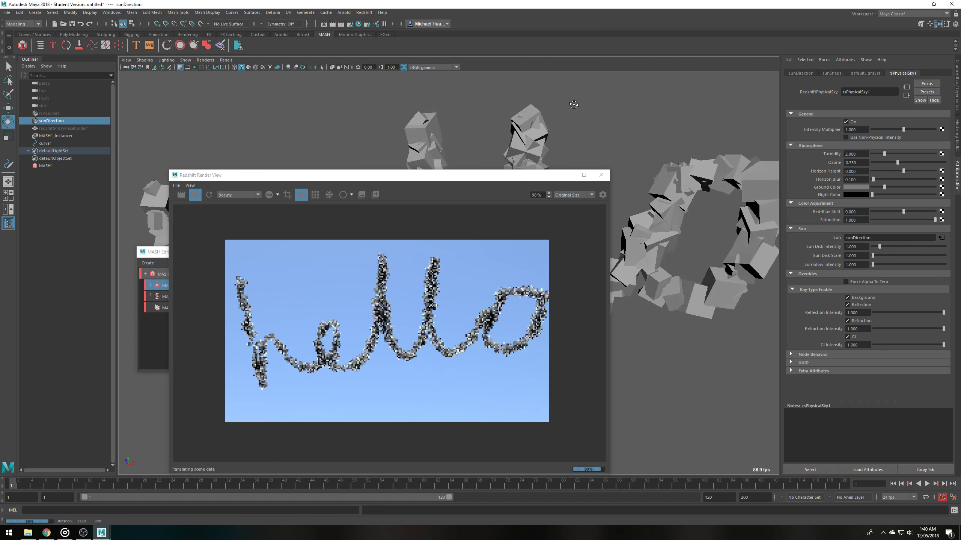
{"action": "right_click_drag", "start_coordinate": [566, 104], "coordinate": [625, 115], "text": "alt"}
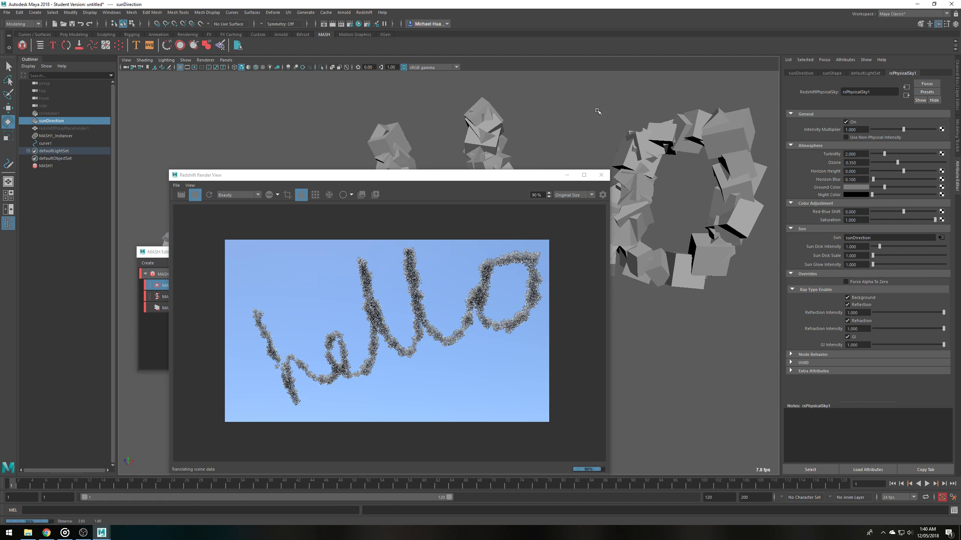
{"action": "mouse_move", "coordinate": [625, 115]}
{"action": "left_mouse_down", "text": "alt"}
{"action": "mouse_move", "coordinate": [610, 108]}
{"action": "mouse_move", "coordinate": [626, 110]}
{"action": "left_mouse_up", "text": "alt"}
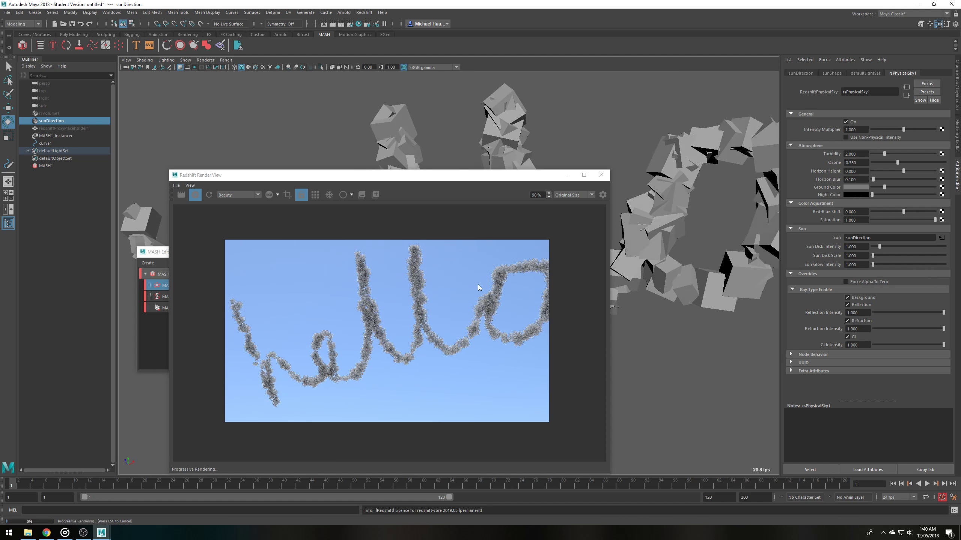
Reposition the Render View window and dolly the camera in close on the cloud letters
{"action": "left_click_drag", "start_coordinate": [410, 179], "coordinate": [410, 95]}
{"action": "scroll", "coordinate": [543, 235], "scroll_direction": "up", "scroll_amount": 1}
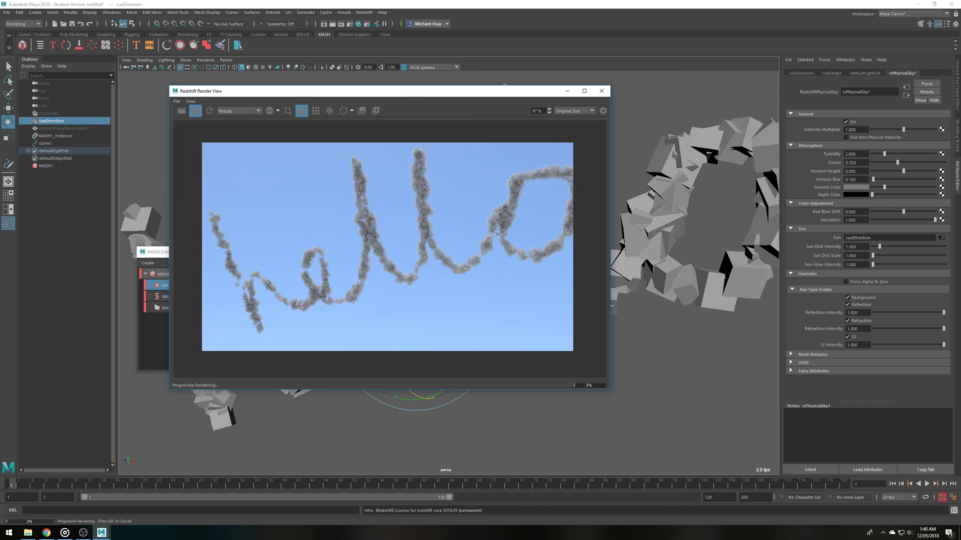
{"action": "scroll", "coordinate": [543, 235], "scroll_direction": "up", "scroll_amount": 1}
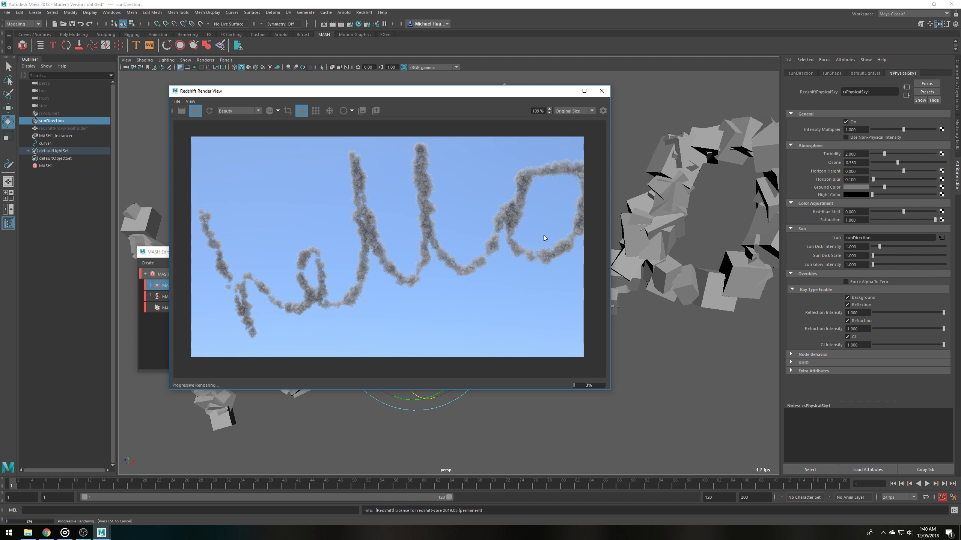
{"action": "left_click_drag", "start_coordinate": [559, 91], "coordinate": [446, 228]}
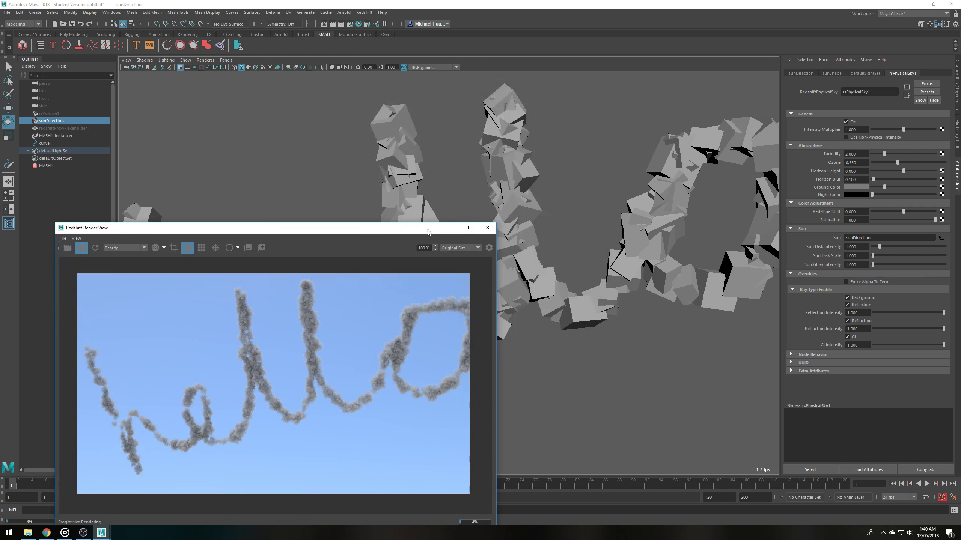
{"action": "mouse_move", "coordinate": [416, 180]}
{"action": "right_mouse_down", "text": "alt"}
{"action": "mouse_move", "coordinate": [627, 169]}
{"action": "mouse_move", "coordinate": [495, 128]}
{"action": "right_mouse_up", "text": "alt"}
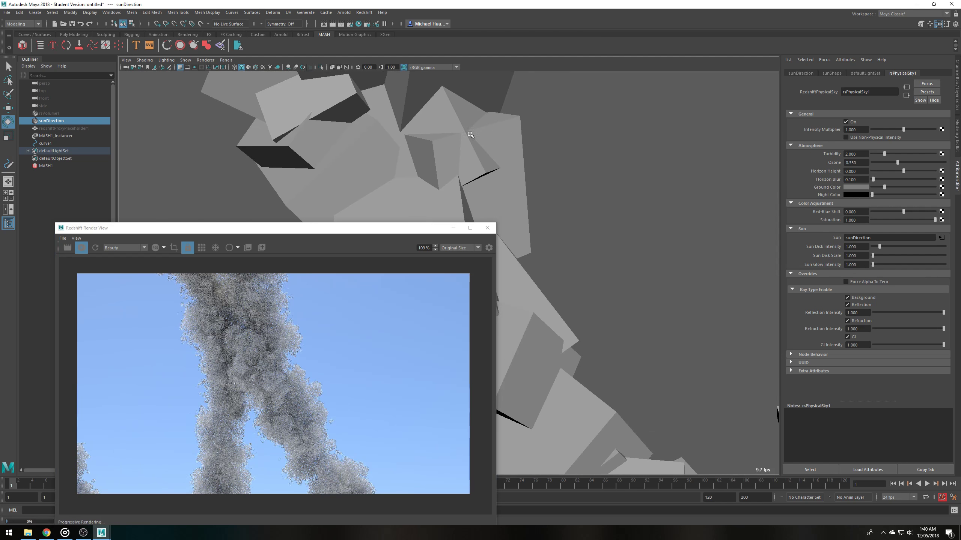
{"action": "right_click_drag", "start_coordinate": [471, 135], "coordinate": [574, 145], "text": "alt"}
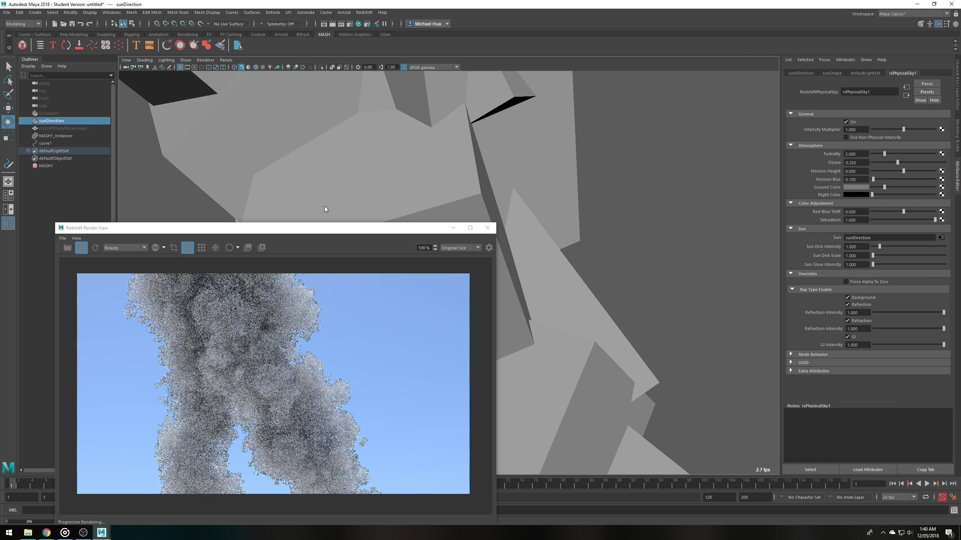
{"action": "left_click_drag", "start_coordinate": [341, 228], "coordinate": [477, 157]}
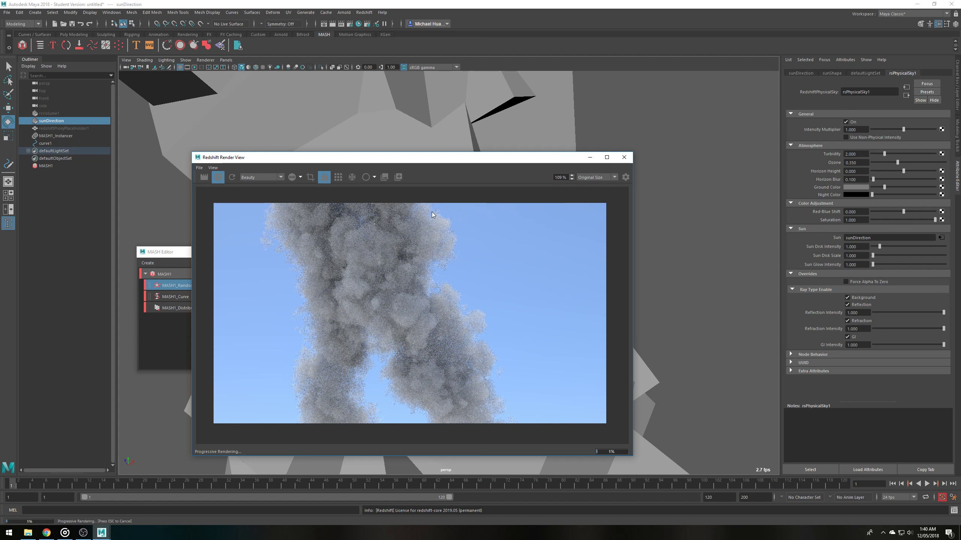
Check the IPR from wider and closer camera angles, then close the Render View
{"action": "right_click_drag", "start_coordinate": [568, 148], "coordinate": [470, 145], "text": "alt"}
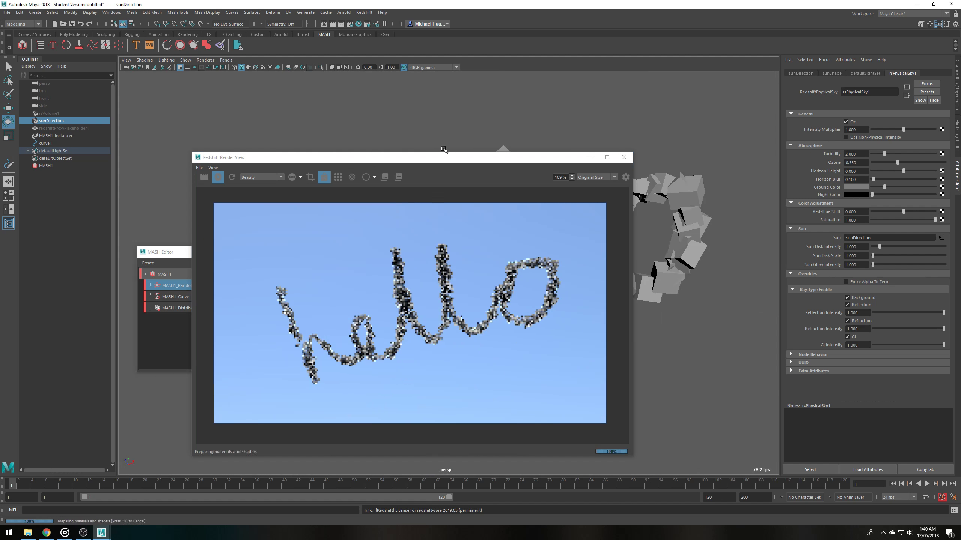
{"action": "mouse_move", "coordinate": [470, 146]}
{"action": "left_mouse_down", "text": "alt"}
{"action": "mouse_move", "coordinate": [522, 166]}
{"action": "mouse_move", "coordinate": [468, 82]}
{"action": "mouse_move", "coordinate": [479, 76]}
{"action": "left_mouse_up", "text": "alt"}
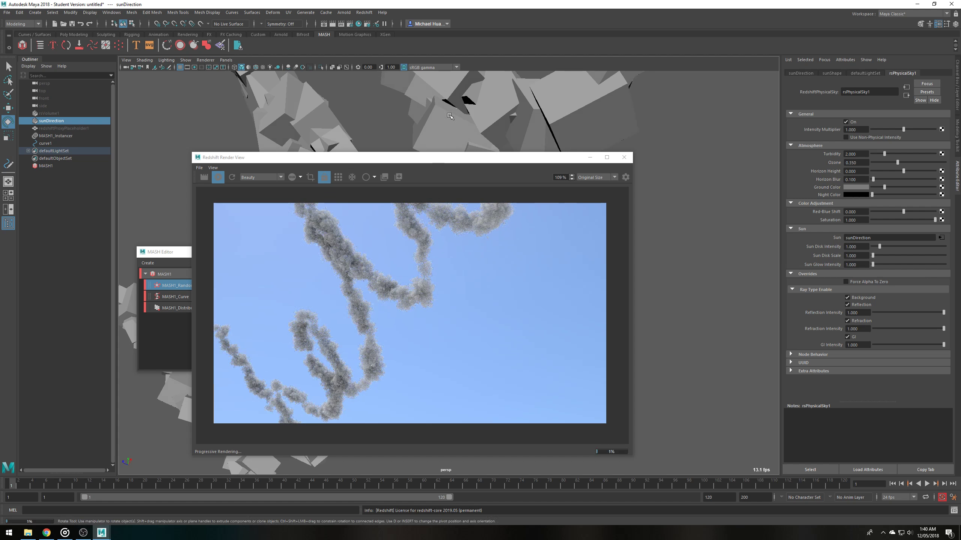
{"action": "left_click_drag", "start_coordinate": [469, 114], "coordinate": [481, 123], "text": "alt"}
{"action": "right_click_drag", "start_coordinate": [480, 124], "coordinate": [285, 146], "text": "alt"}
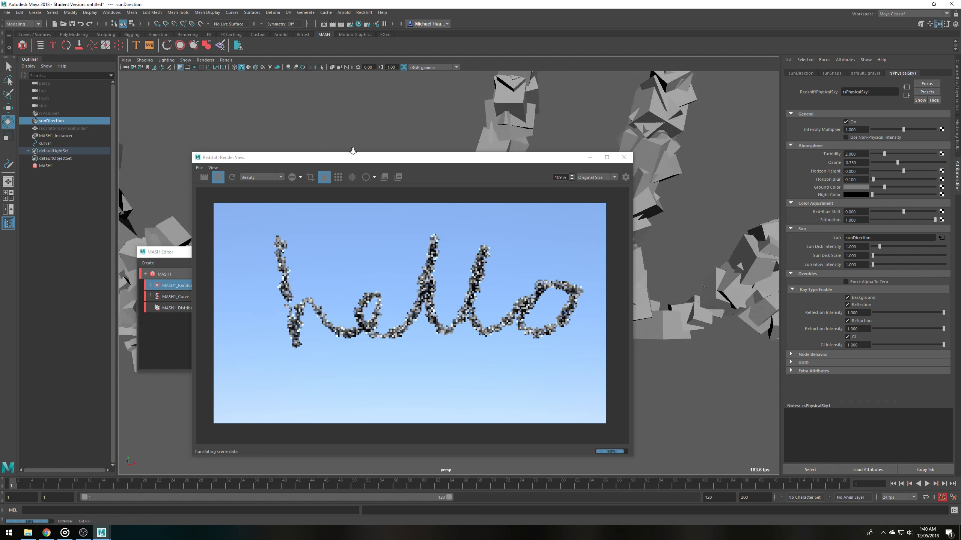
{"action": "right_click_drag", "start_coordinate": [285, 145], "coordinate": [587, 164], "text": "alt"}
{"action": "left_click", "coordinate": [624, 157]}
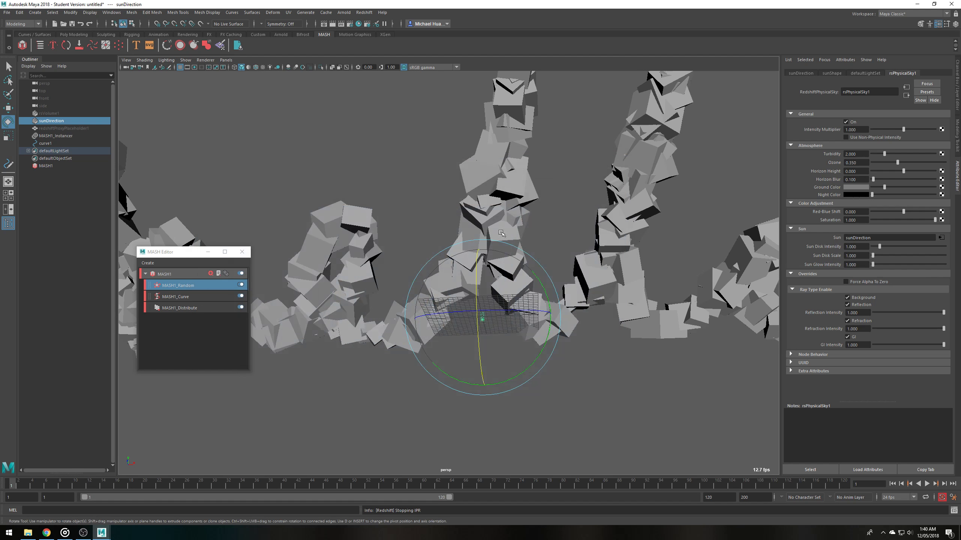